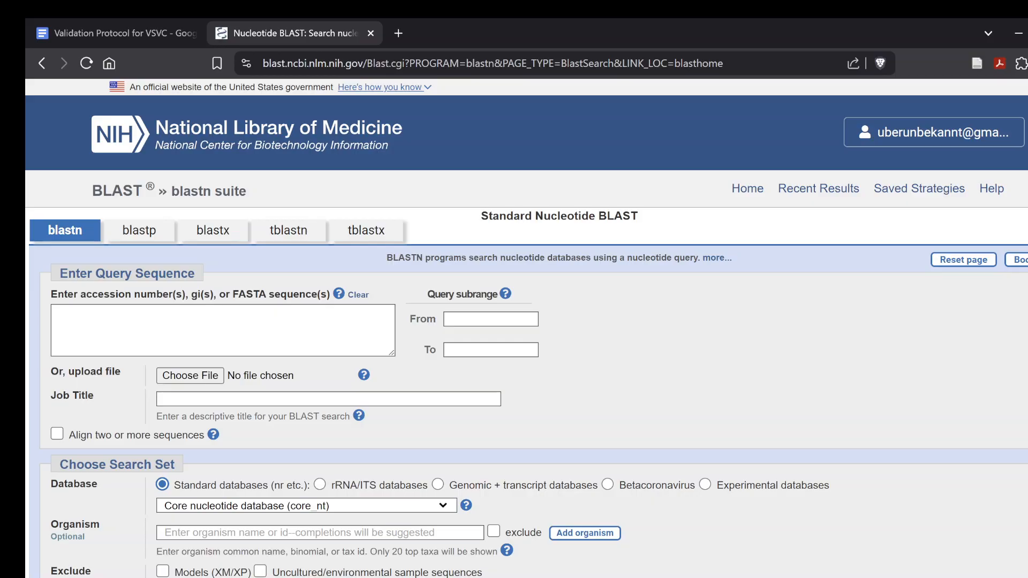
Expand the algorithm parameters and set the maximum number of target sequences to 250
{"action": "scroll", "coordinate": [141, 549], "scroll_direction": "down", "scroll_amount": 5}
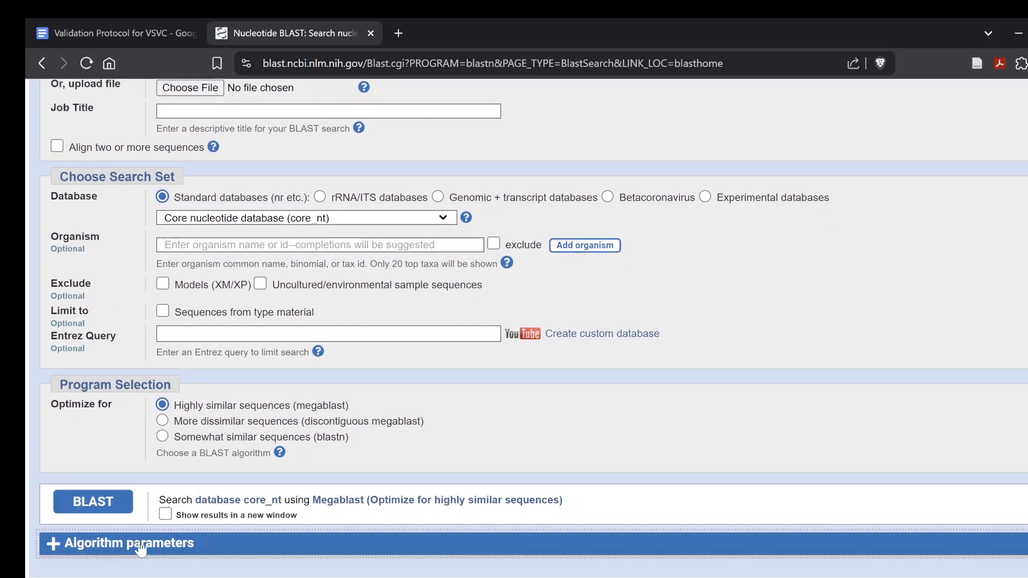
{"action": "left_click", "coordinate": [139, 546]}
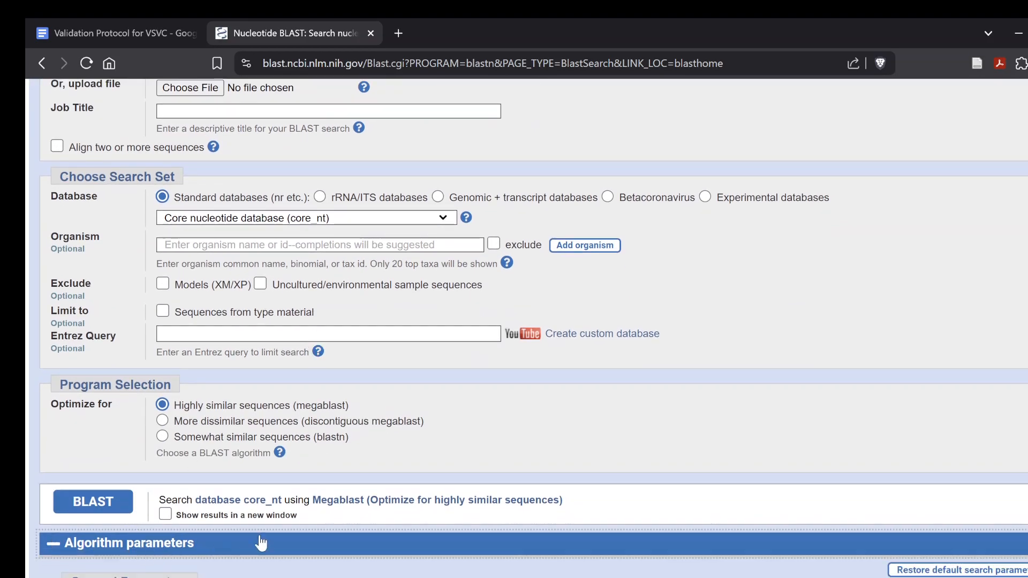
{"action": "scroll", "coordinate": [373, 542], "scroll_direction": "down", "scroll_amount": 6}
{"action": "scroll", "coordinate": [374, 542], "scroll_direction": "up", "scroll_amount": 1}
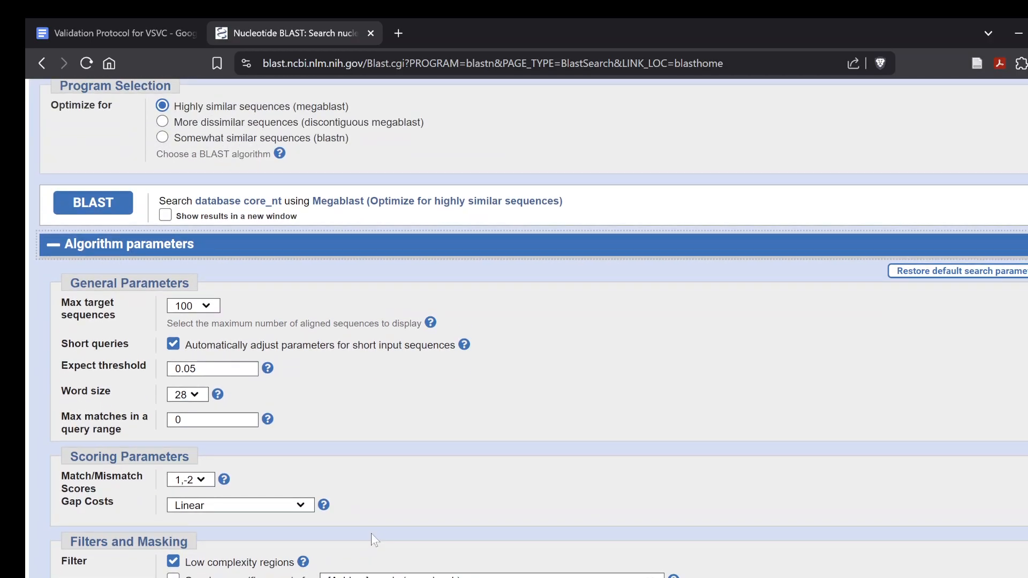
{"action": "left_click", "coordinate": [210, 305]}
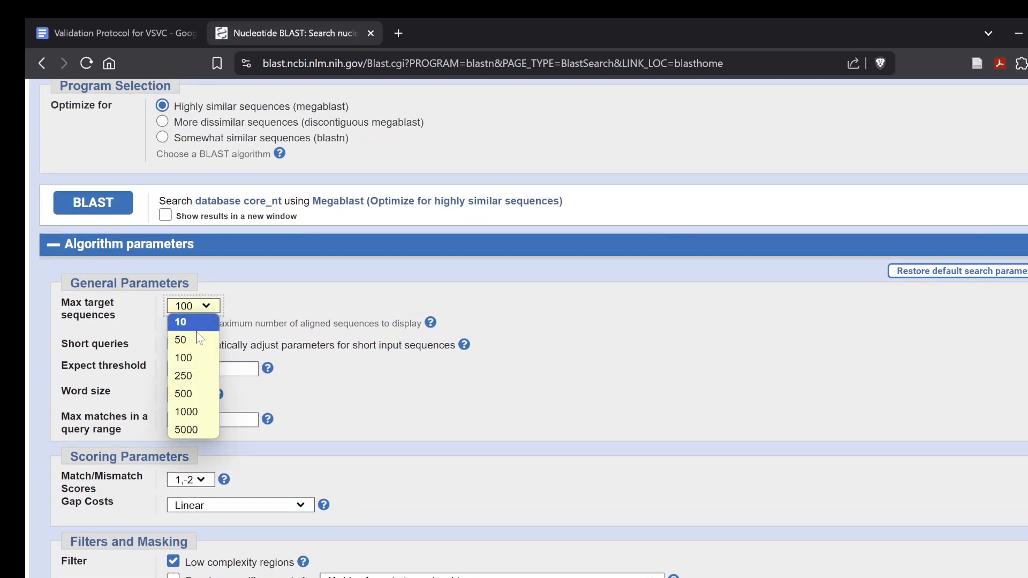
{"action": "left_click", "coordinate": [187, 375]}
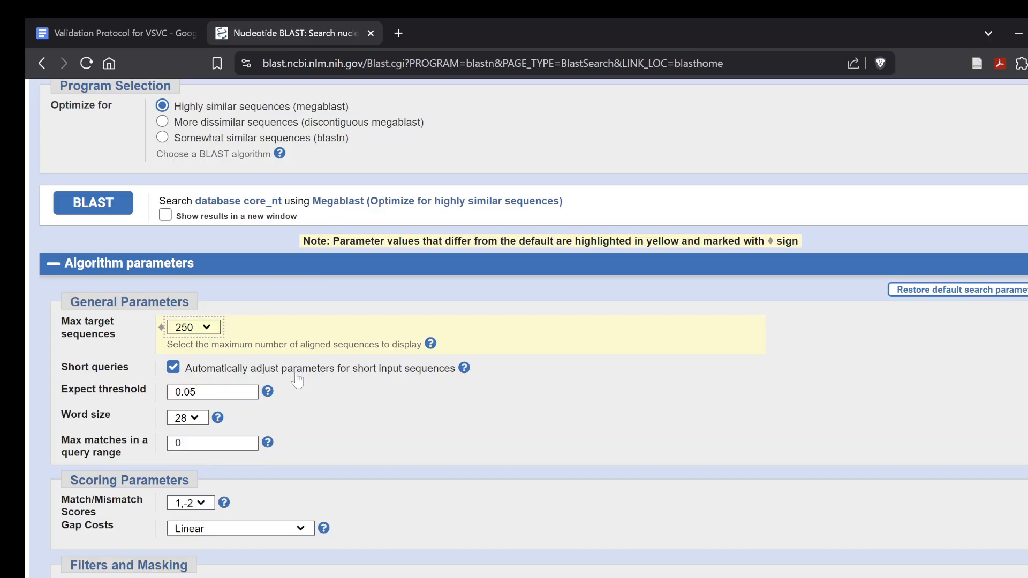
Examine the available word sizes and the general, scoring, filter and masking parameters
{"action": "left_click", "coordinate": [194, 417]}
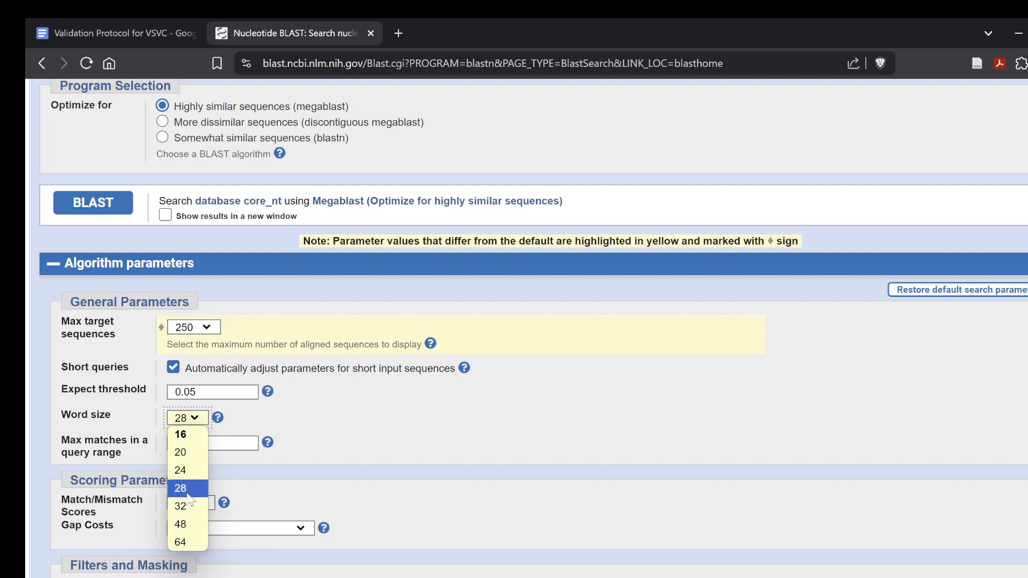
{"action": "left_click", "coordinate": [399, 411]}
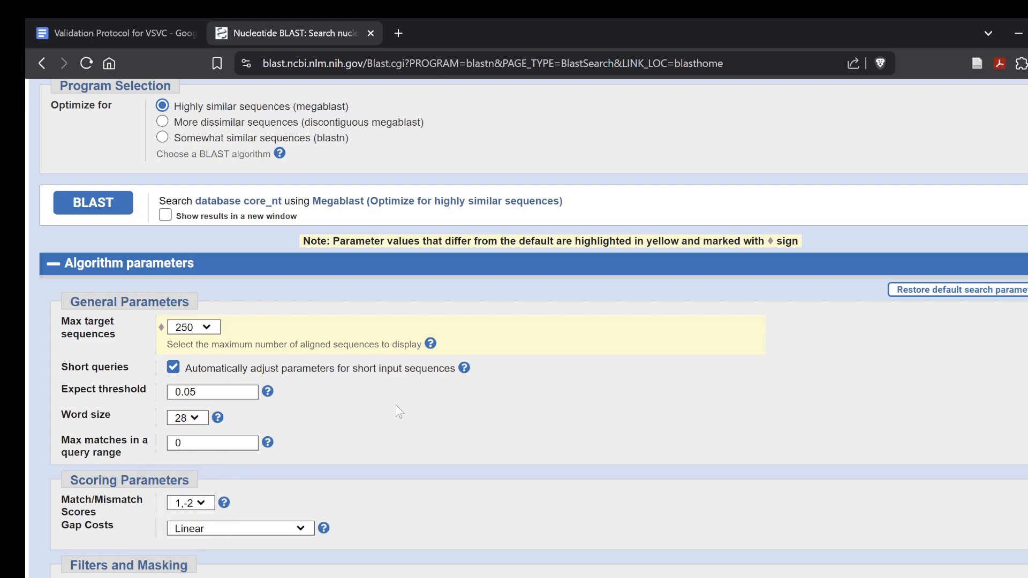
{"action": "scroll", "coordinate": [345, 416], "scroll_direction": "down", "scroll_amount": 3}
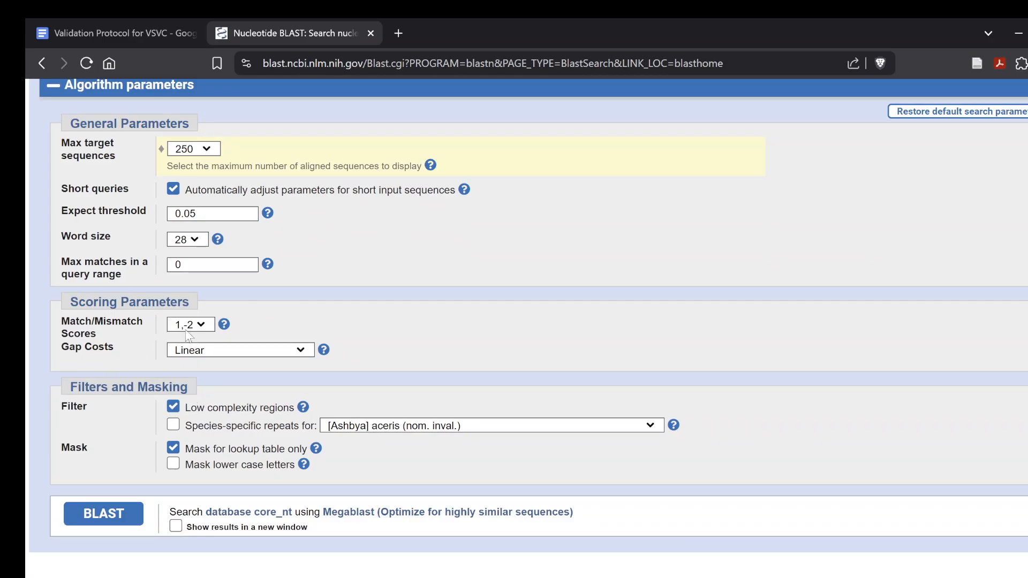
{"action": "scroll", "coordinate": [401, 480], "scroll_direction": "up", "scroll_amount": 2}
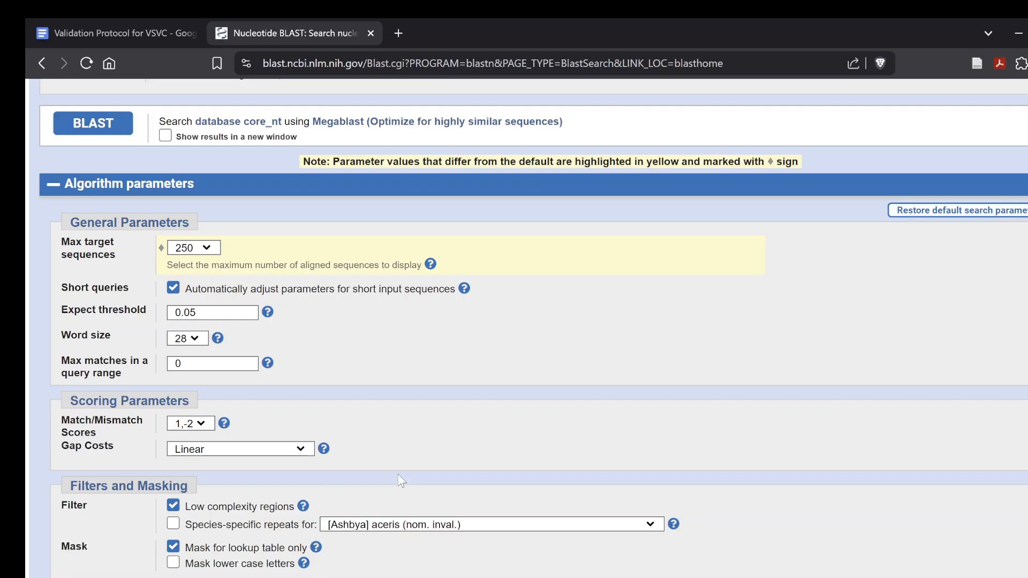
{"action": "scroll", "coordinate": [401, 481], "scroll_direction": "up", "scroll_amount": 2}
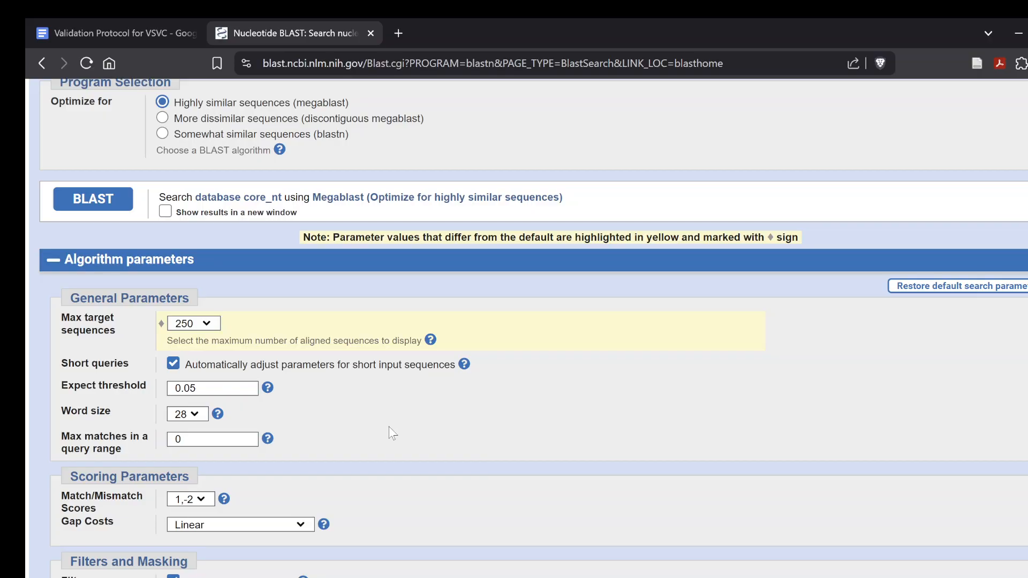
{"action": "scroll", "coordinate": [390, 427], "scroll_direction": "down", "scroll_amount": 1}
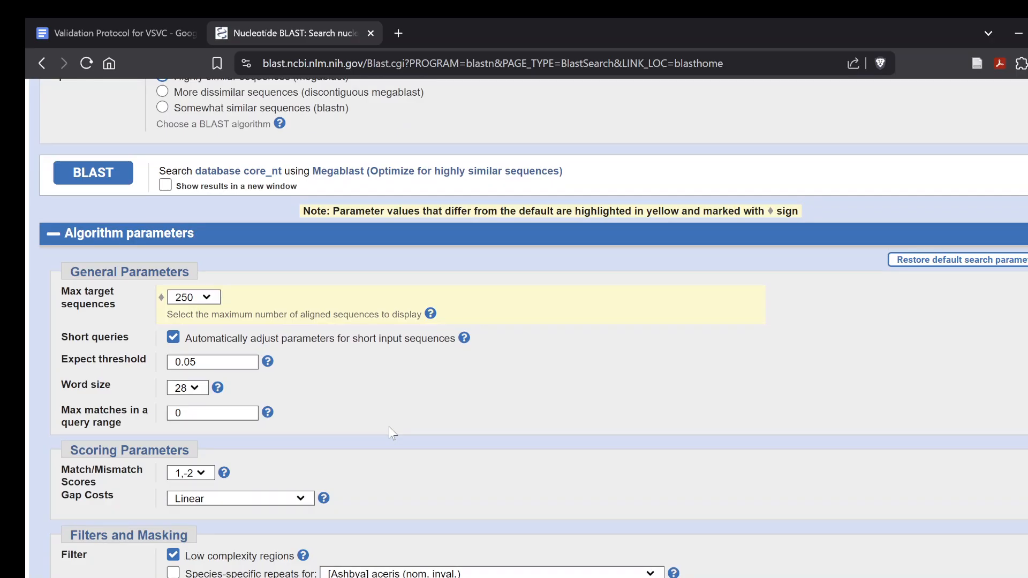
Read the help notes on match/mismatch scores, expect threshold, word size and the low complexity regions filter
{"action": "left_click", "coordinate": [224, 473]}
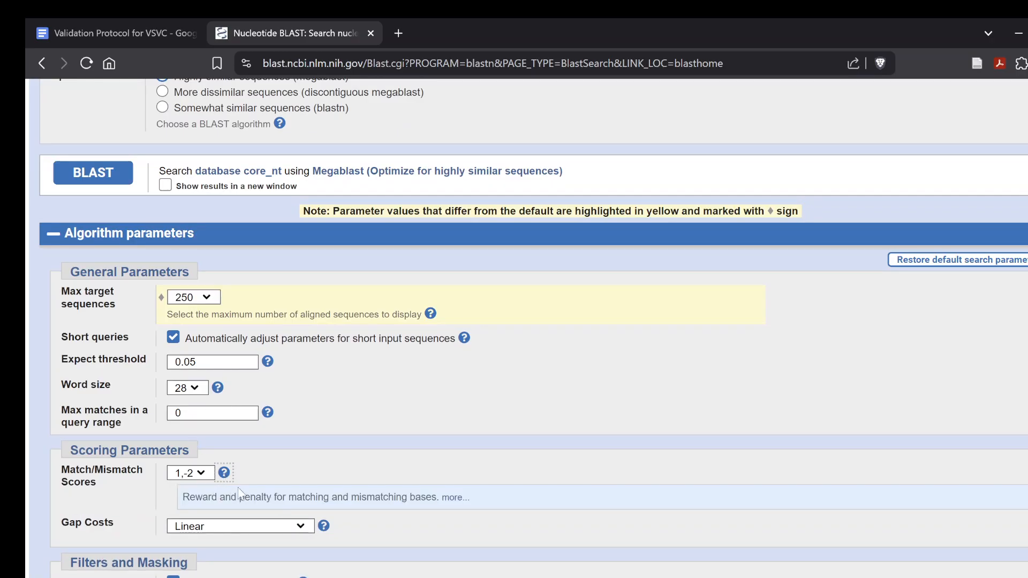
{"action": "left_click", "coordinate": [224, 473]}
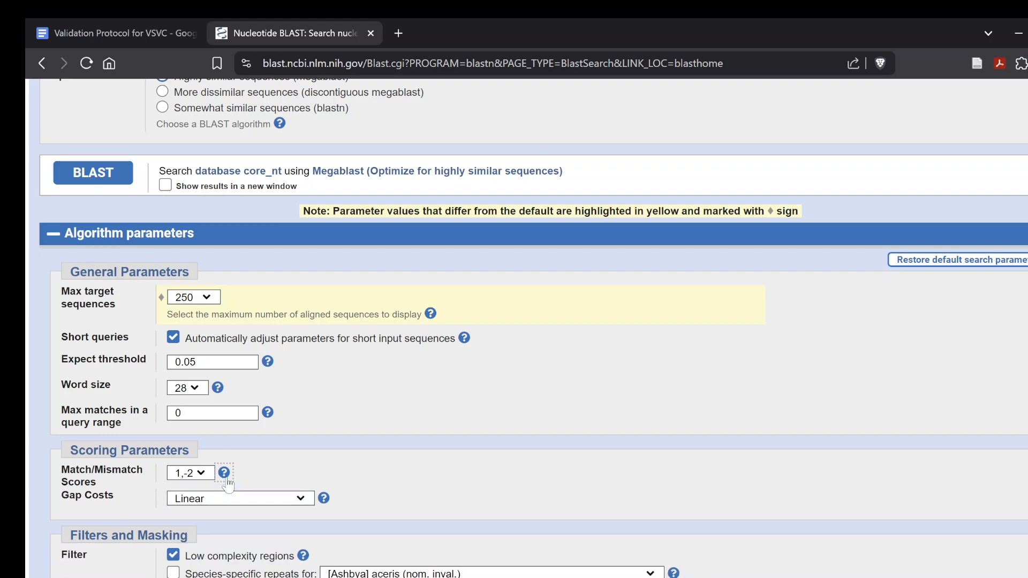
{"action": "left_click", "coordinate": [268, 365]}
{"action": "left_click", "coordinate": [269, 365]}
{"action": "left_click", "coordinate": [217, 389]}
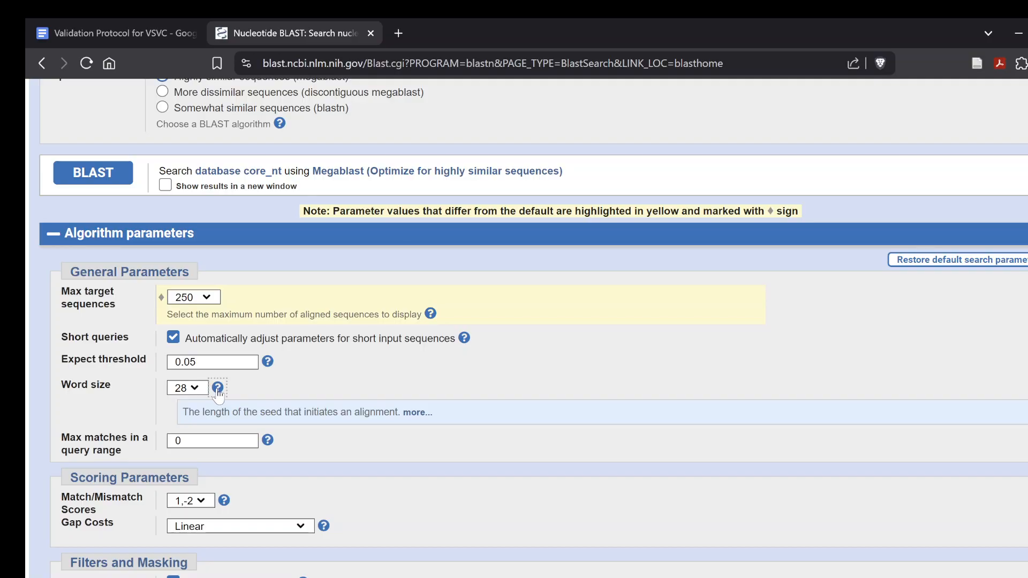
{"action": "left_click", "coordinate": [217, 389]}
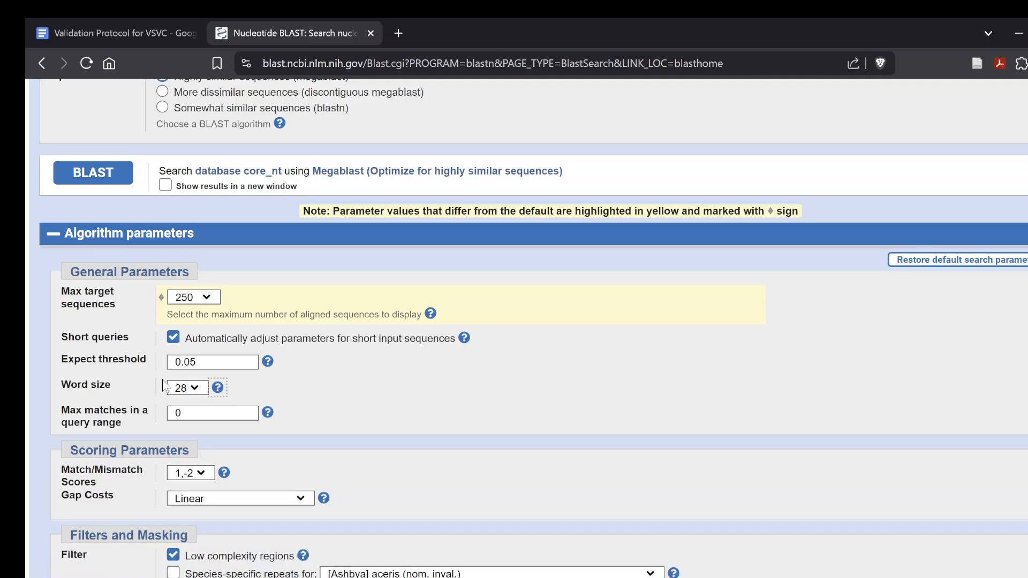
{"action": "scroll", "coordinate": [256, 383], "scroll_direction": "down", "scroll_amount": 2}
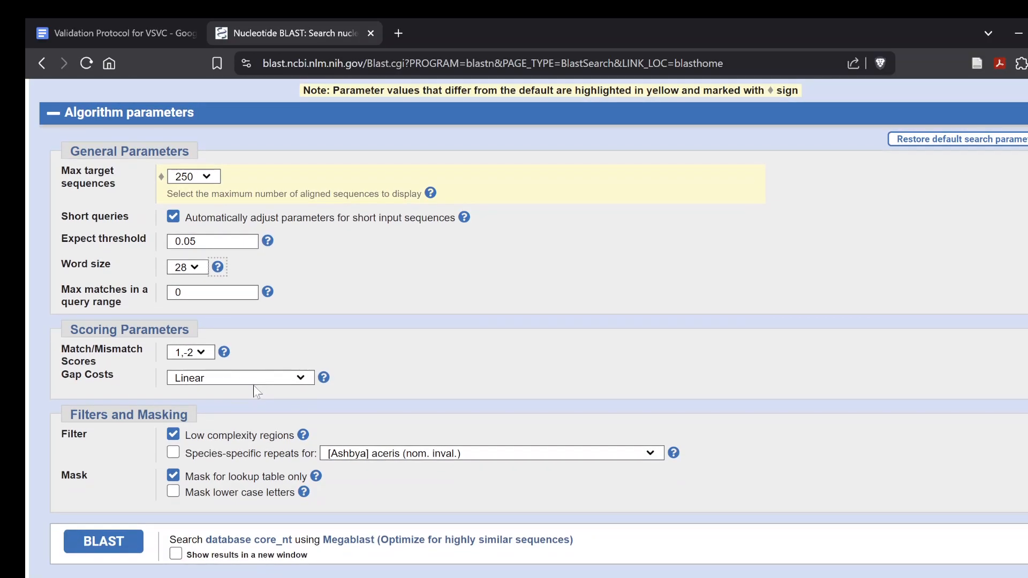
{"action": "left_click", "coordinate": [303, 435]}
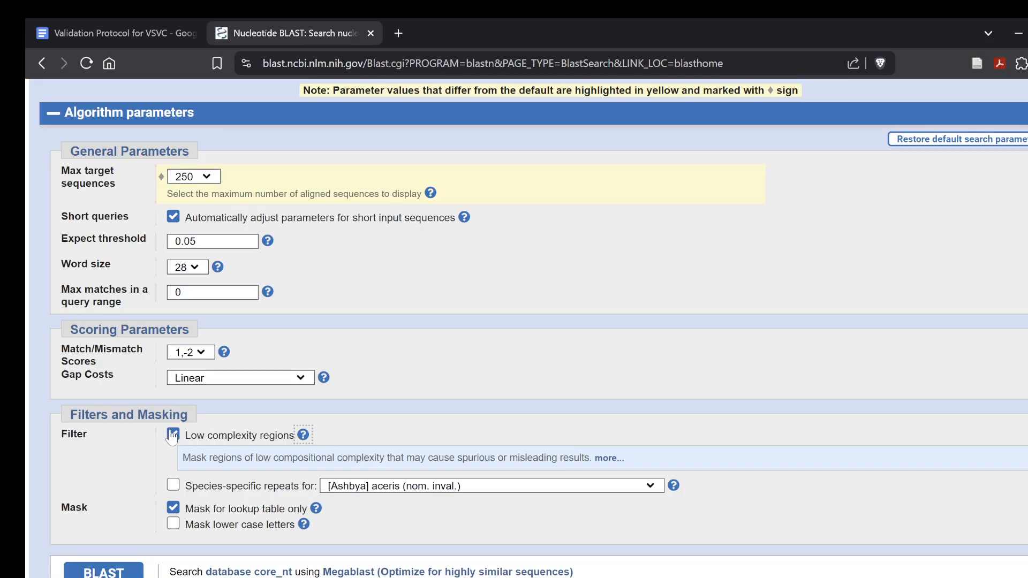
{"action": "left_click", "coordinate": [303, 435]}
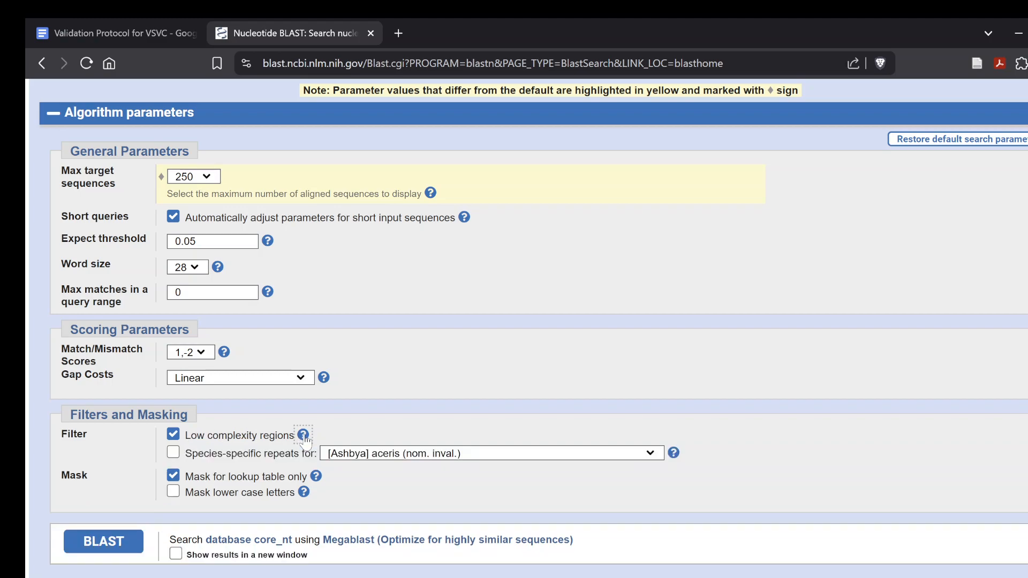
Run the BLAST search on the copied nucleotide sequence, with the results set to show in a new window
{"action": "scroll", "coordinate": [432, 396], "scroll_direction": "up", "scroll_amount": 5}
{"action": "scroll", "coordinate": [433, 396], "scroll_direction": "up", "scroll_amount": 4}
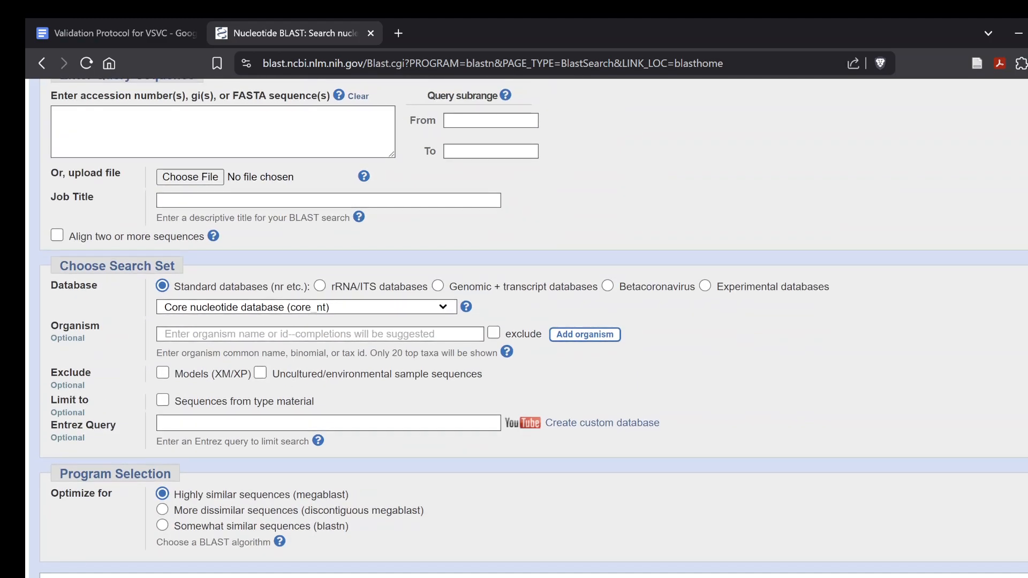
{"action": "scroll", "coordinate": [433, 396], "scroll_direction": "down", "scroll_amount": 3}
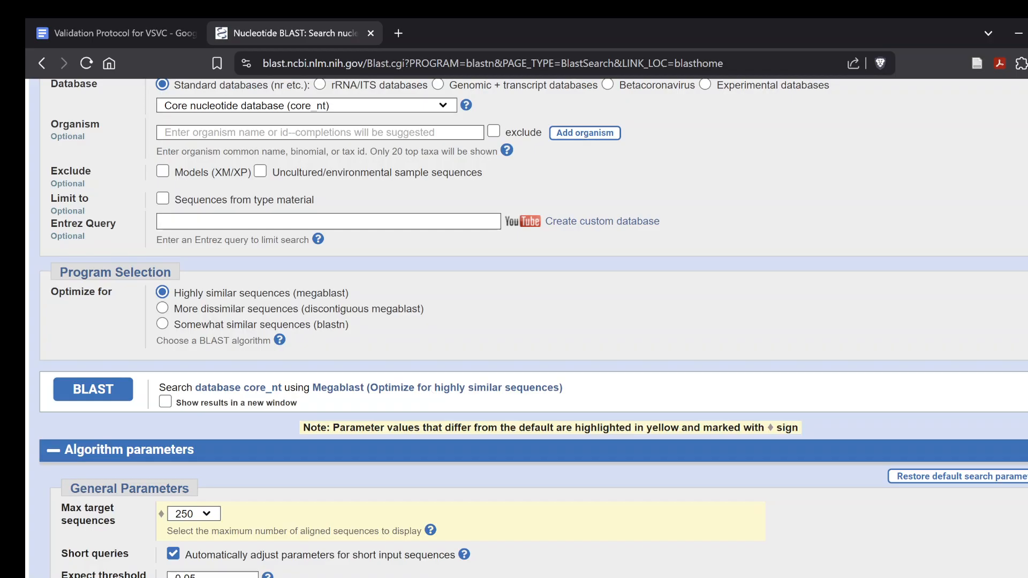
{"action": "left_click", "coordinate": [165, 402]}
{"action": "scroll", "coordinate": [387, 381], "scroll_direction": "up", "scroll_amount": 5}
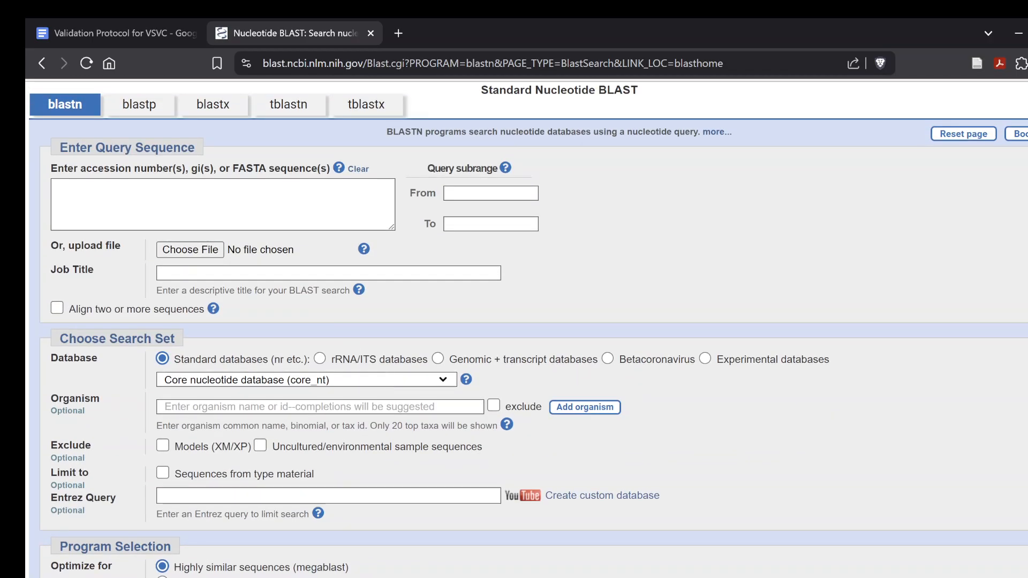
{"action": "type", "text": "GCATTAGCTTGATTCCTTGCGGATCGGCTCTCGGTGTGATAATTGTCTACGCCGCGACCGTGAAGCGTTTGGCGAGCTTCTAACCGTCTCGCATGAGACAATCTATTGACCTCTGACCTCAAATCAGGTAGGACTACCCGCTGAACTTAAGCATATCAATAAGCGGAGGA"}
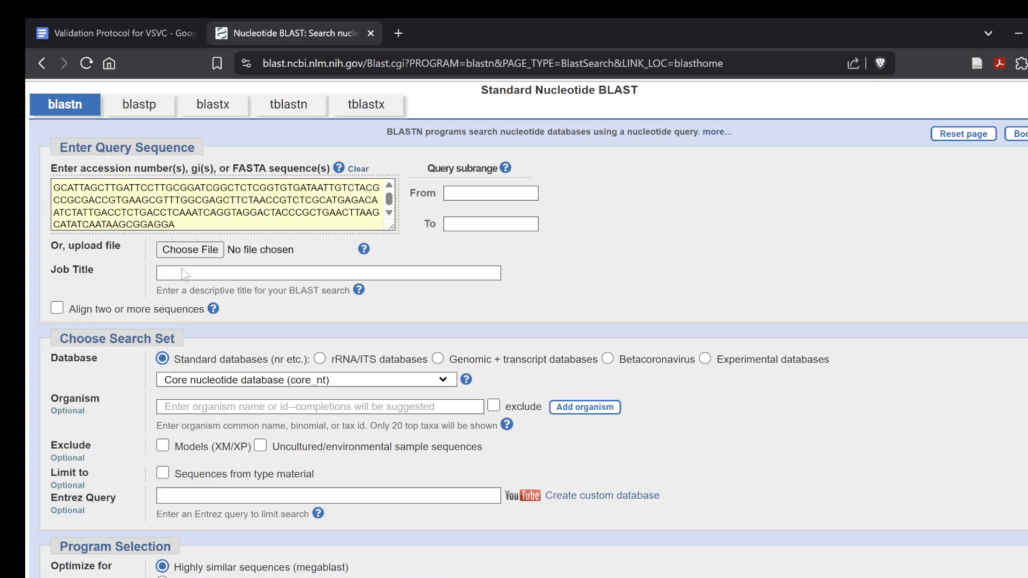
{"action": "scroll", "coordinate": [84, 360], "scroll_direction": "down", "scroll_amount": 5}
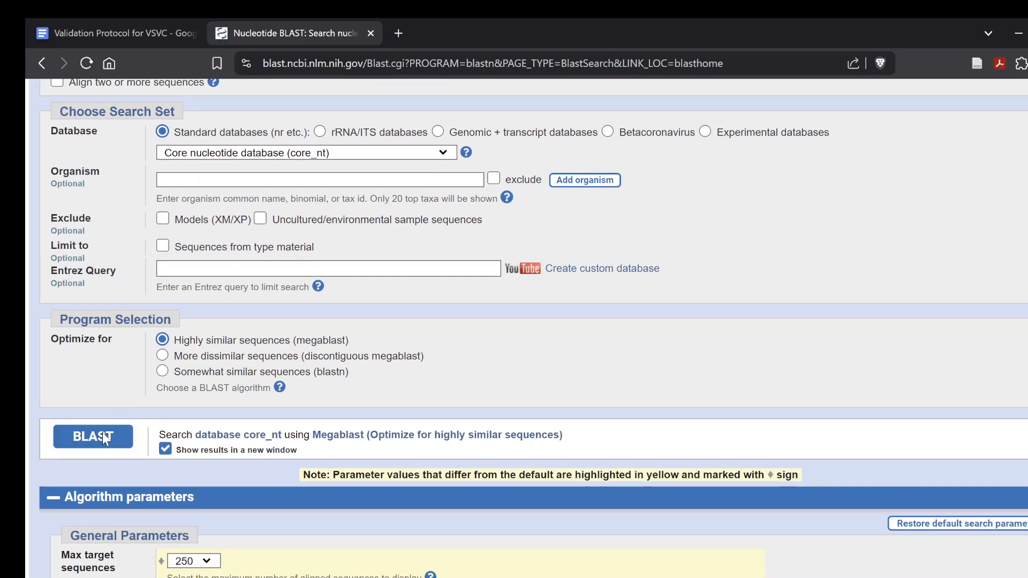
{"action": "left_click", "coordinate": [102, 434]}
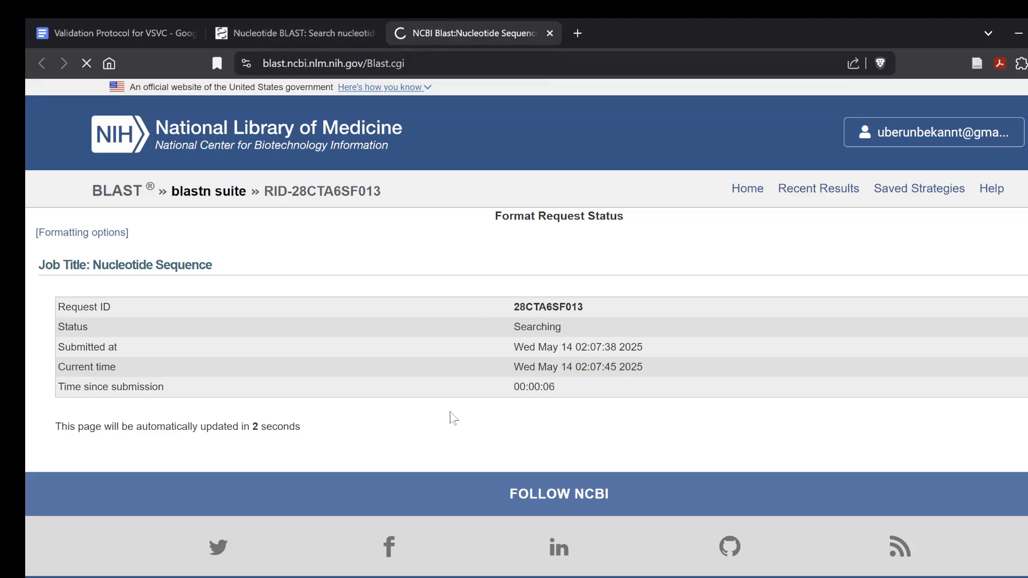
Examine the list of sequences producing significant alignments, comparing descriptions, scientific names, query cover and percent identity
{"action": "scroll", "coordinate": [508, 382], "scroll_direction": "down", "scroll_amount": 5}
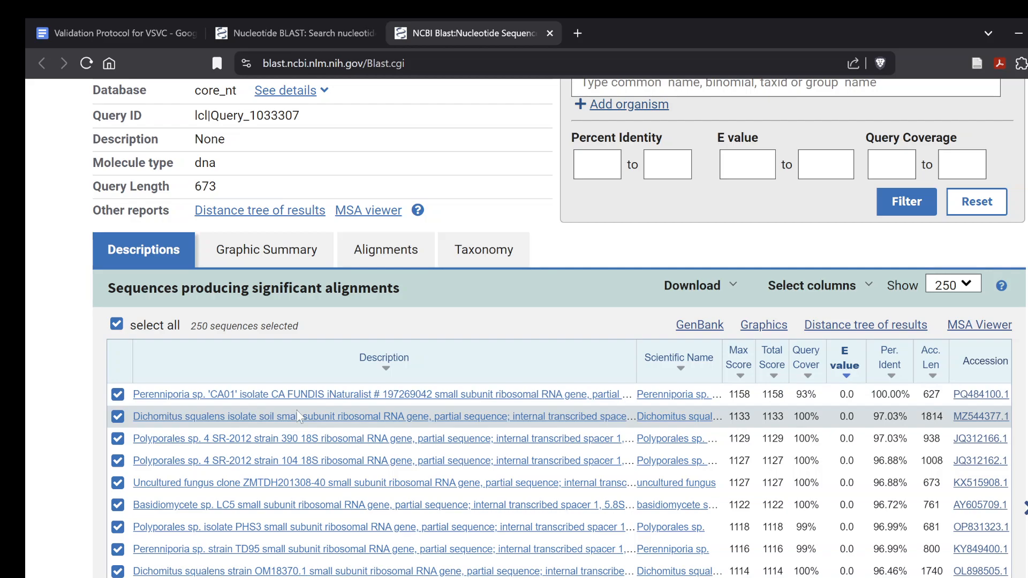
{"action": "scroll", "coordinate": [297, 409], "scroll_direction": "down", "scroll_amount": 5}
{"action": "scroll", "coordinate": [297, 410], "scroll_direction": "up", "scroll_amount": 8}
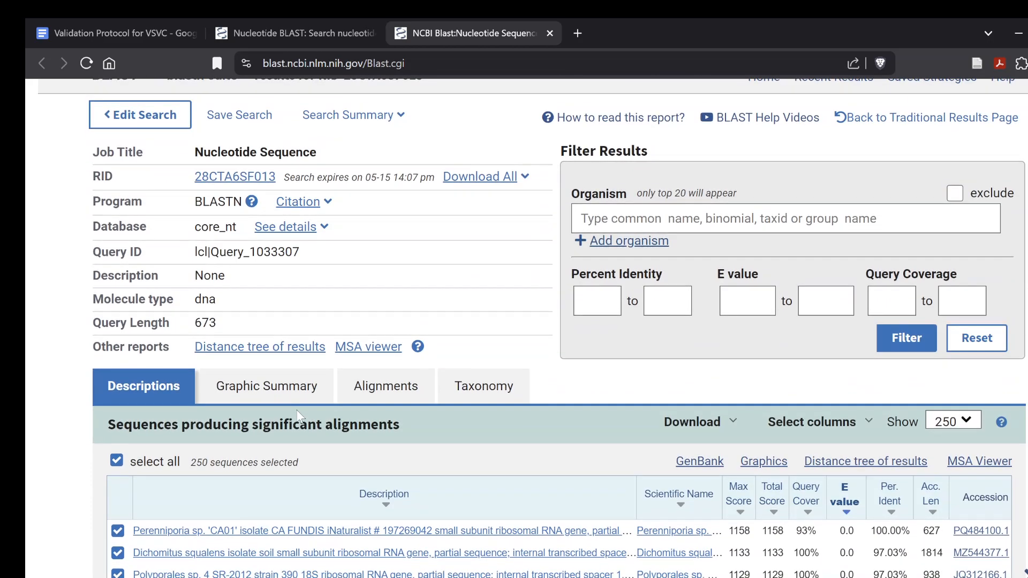
{"action": "scroll", "coordinate": [301, 417], "scroll_direction": "down", "scroll_amount": 1}
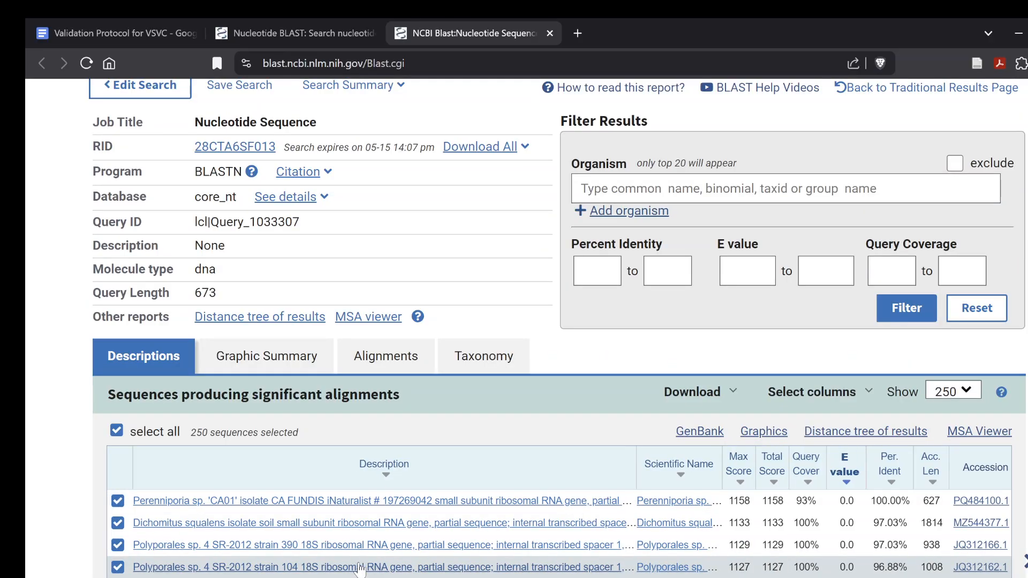
{"action": "scroll", "coordinate": [370, 455], "scroll_direction": "down", "scroll_amount": 7}
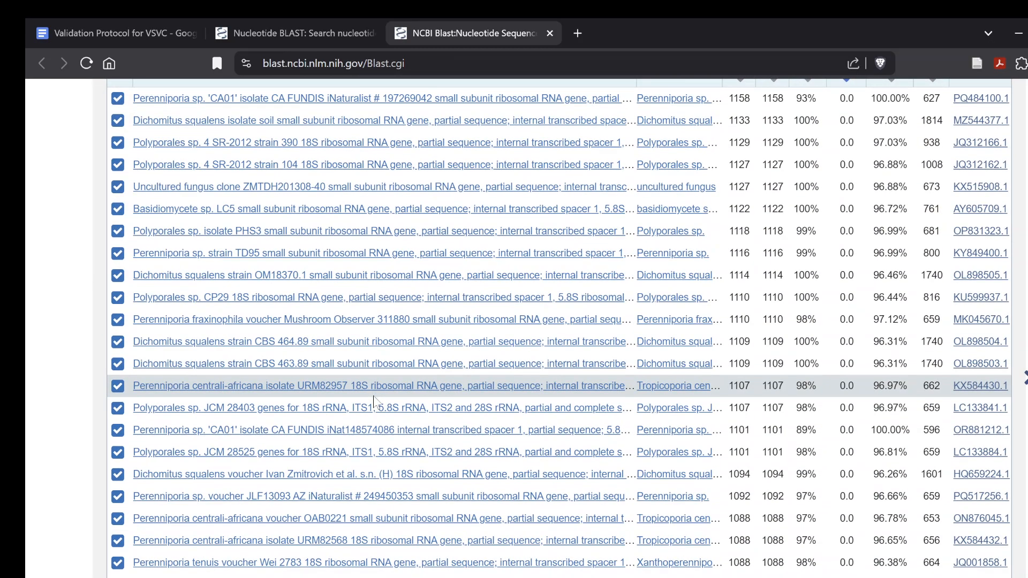
{"action": "scroll", "coordinate": [376, 403], "scroll_direction": "up", "scroll_amount": 1}
{"action": "scroll", "coordinate": [375, 403], "scroll_direction": "up", "scroll_amount": 7}
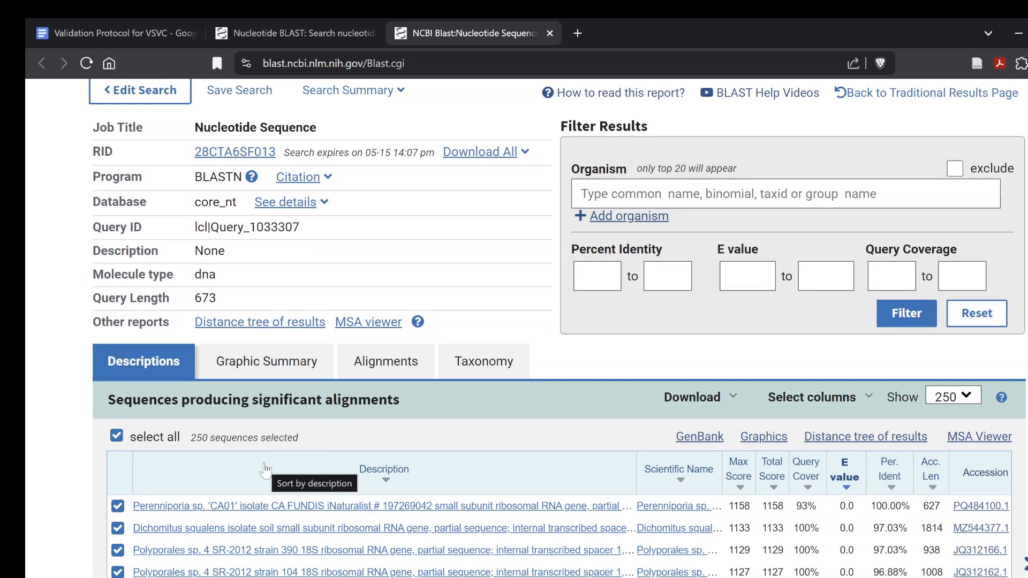
{"action": "scroll", "coordinate": [265, 468], "scroll_direction": "down", "scroll_amount": 2}
{"action": "scroll", "coordinate": [265, 469], "scroll_direction": "up", "scroll_amount": 1}
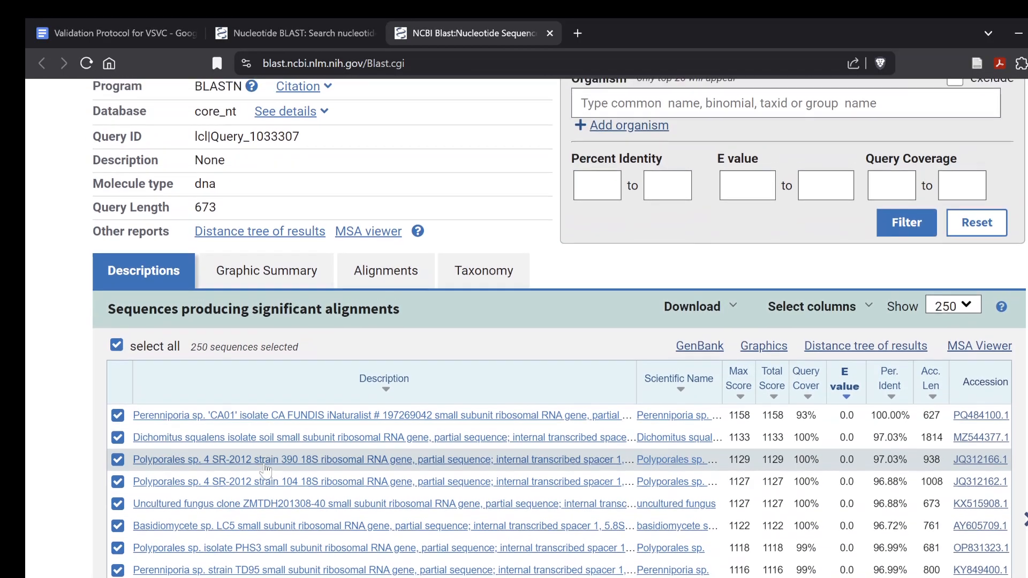
{"action": "scroll", "coordinate": [265, 470], "scroll_direction": "down", "scroll_amount": 11}
{"action": "scroll", "coordinate": [265, 469], "scroll_direction": "down", "scroll_amount": 8}
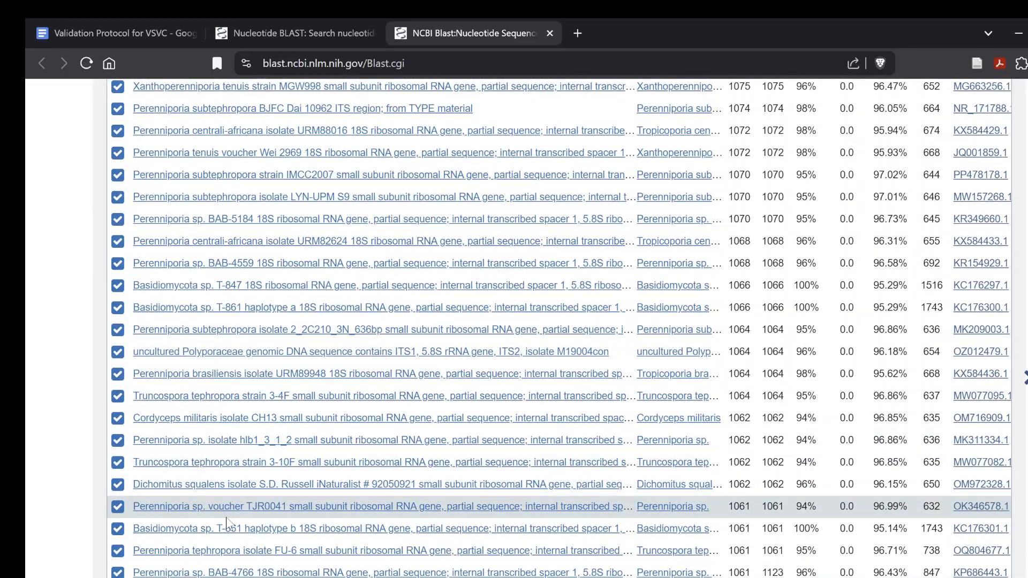
{"action": "scroll", "coordinate": [226, 523], "scroll_direction": "down", "scroll_amount": 6}
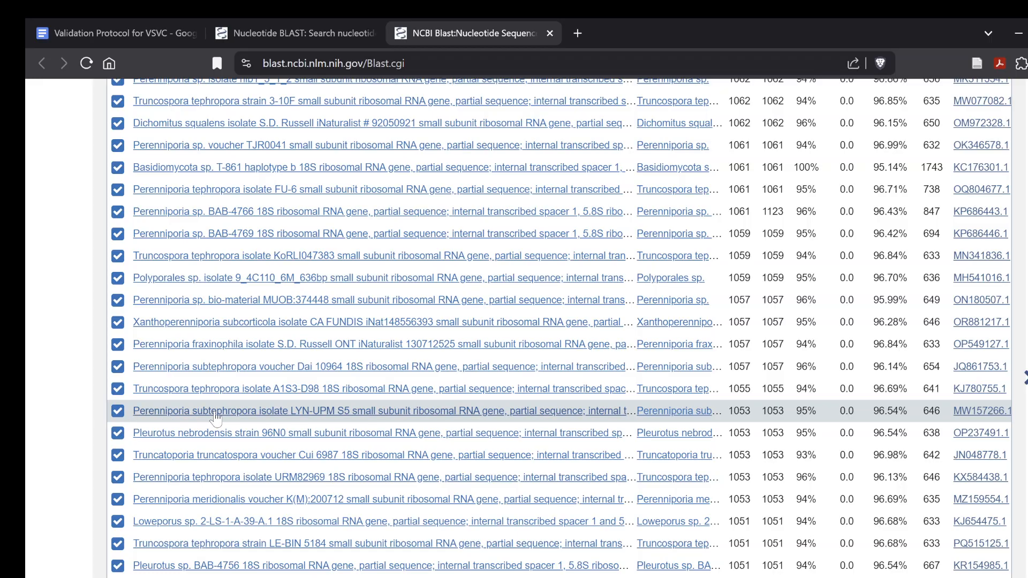
{"action": "scroll", "coordinate": [219, 418], "scroll_direction": "up", "scroll_amount": 10}
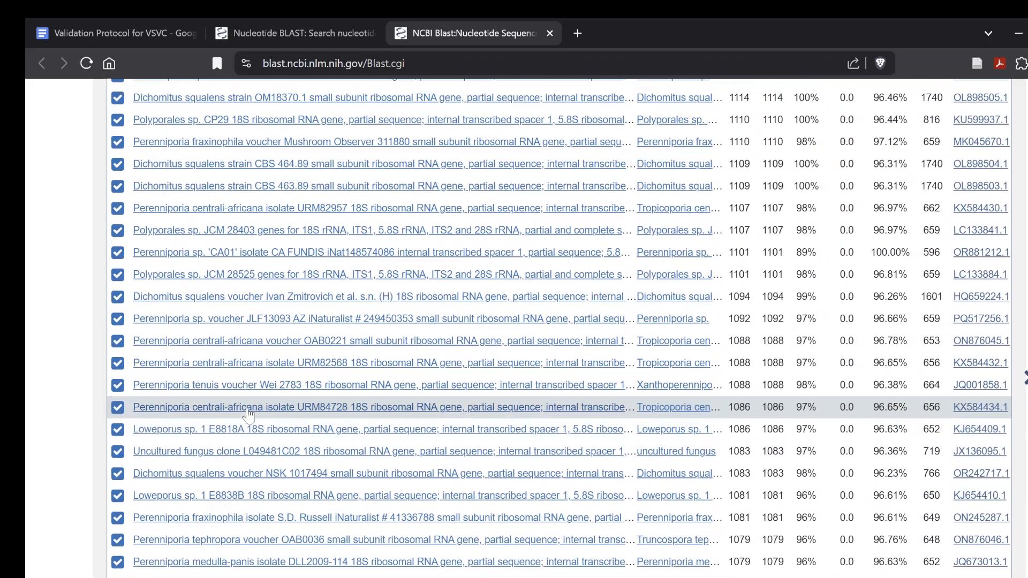
Limit the nucleotide BLAST search to the organism Perenniporia subtephropora (taxid:1185758) and run it
{"action": "left_click", "coordinate": [258, 24]}
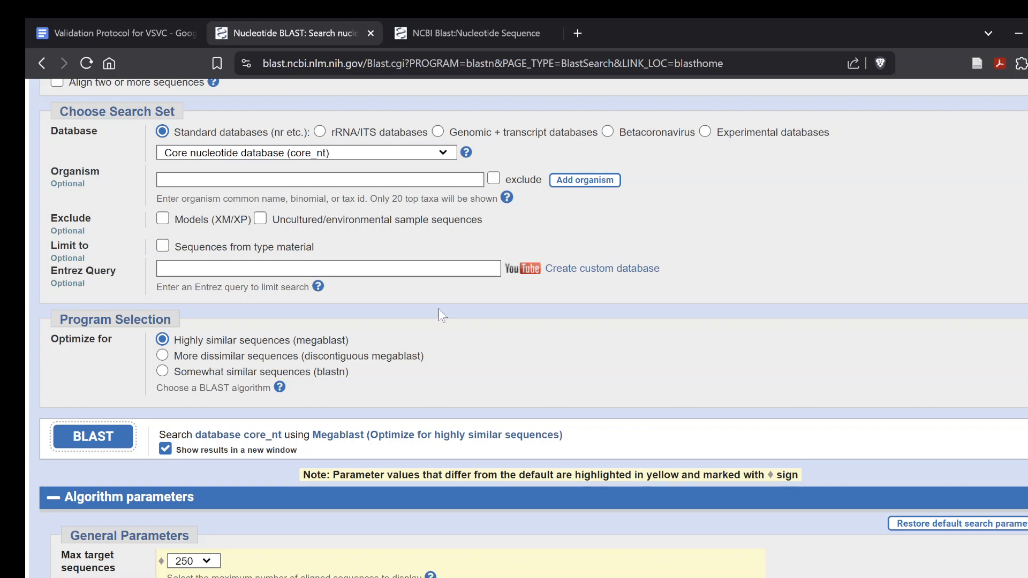
{"action": "left_click", "coordinate": [207, 179]}
{"action": "type", "text": "pere"}
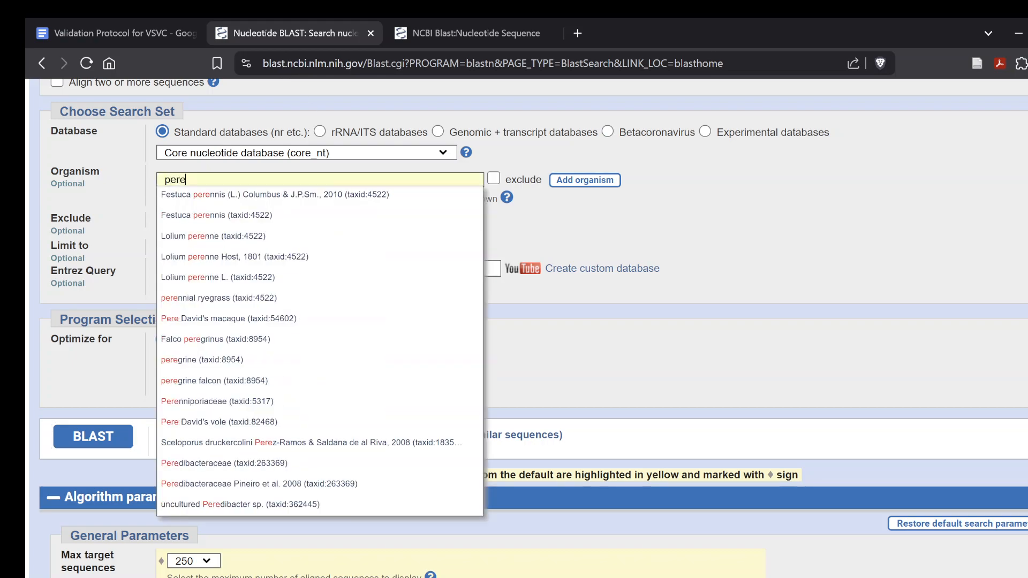
{"action": "type", "text": "nniporia su"}
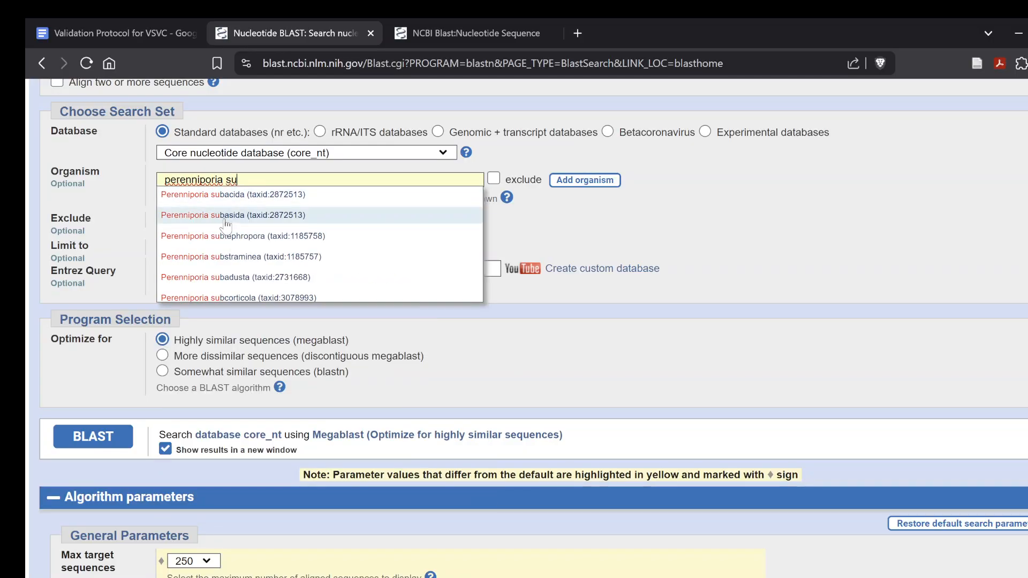
{"action": "left_click", "coordinate": [253, 236]}
{"action": "scroll", "coordinate": [289, 265], "scroll_direction": "up", "scroll_amount": 4}
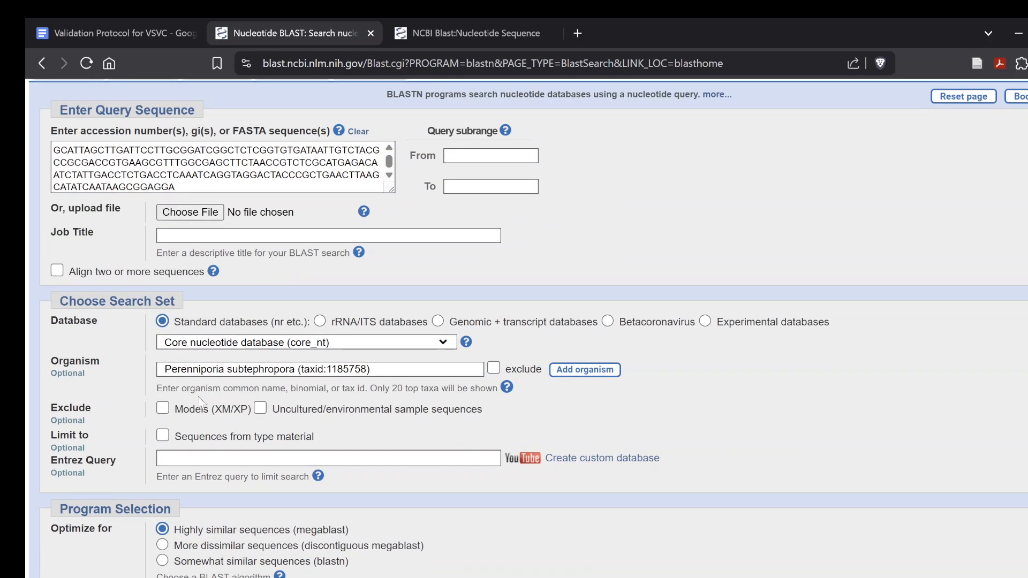
{"action": "scroll", "coordinate": [214, 448], "scroll_direction": "down", "scroll_amount": 2}
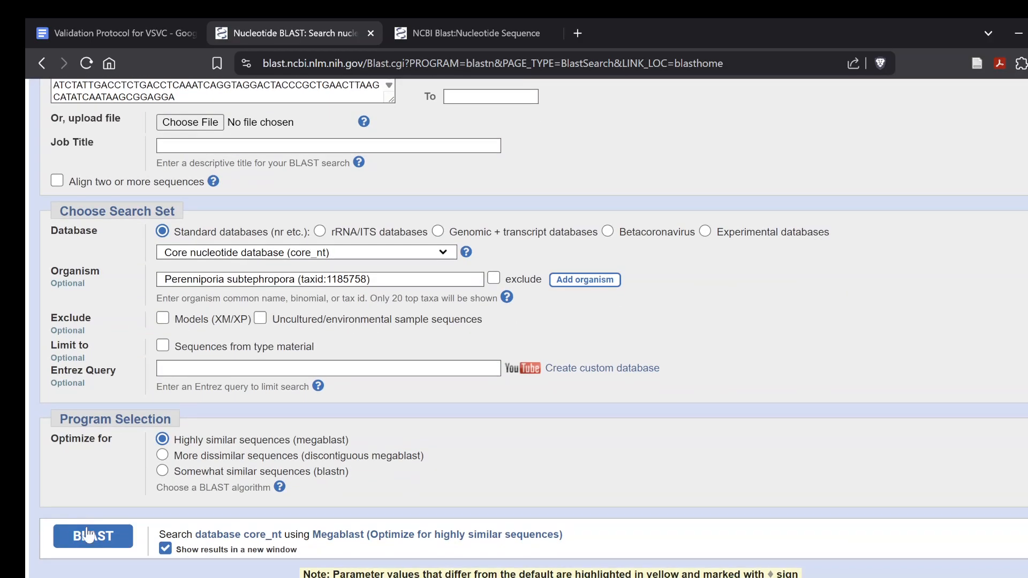
{"action": "left_click", "coordinate": [92, 537]}
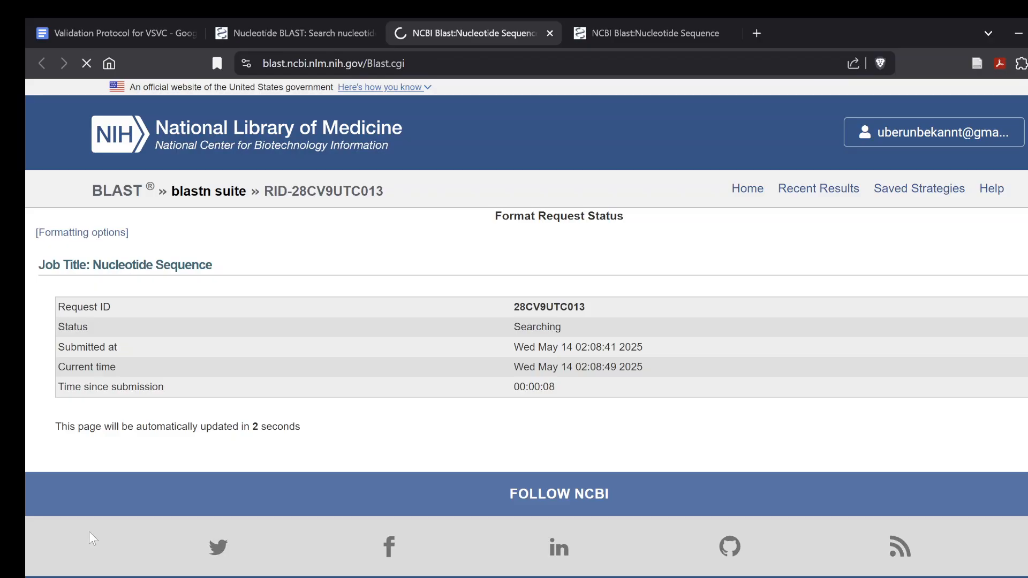
Examine the Perenniporia subtephropora matches, comparing their descriptions, query cover, percent identity and accessions
{"action": "scroll", "coordinate": [278, 510], "scroll_direction": "down", "scroll_amount": 10}
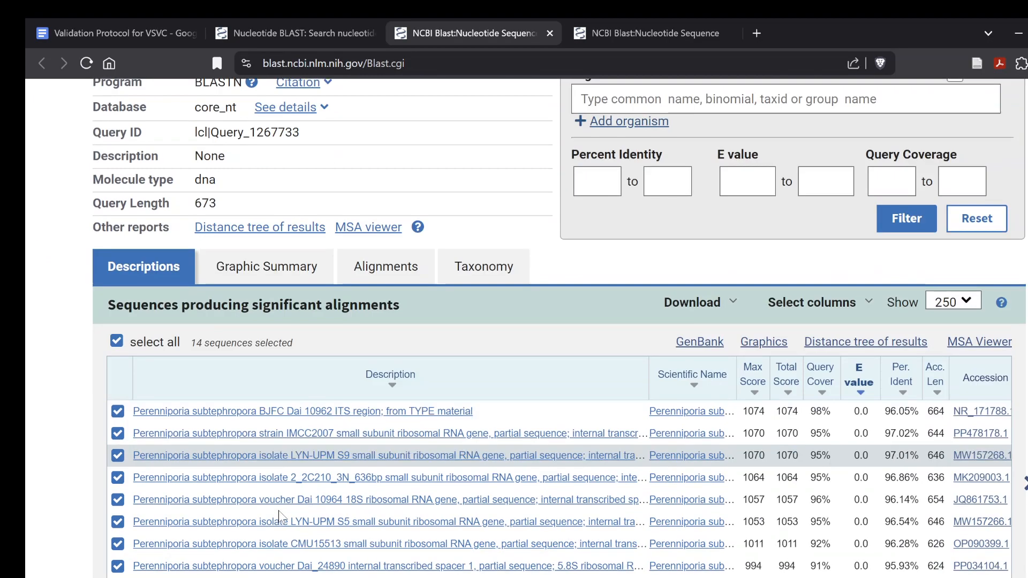
{"action": "scroll", "coordinate": [278, 509], "scroll_direction": "up", "scroll_amount": 3}
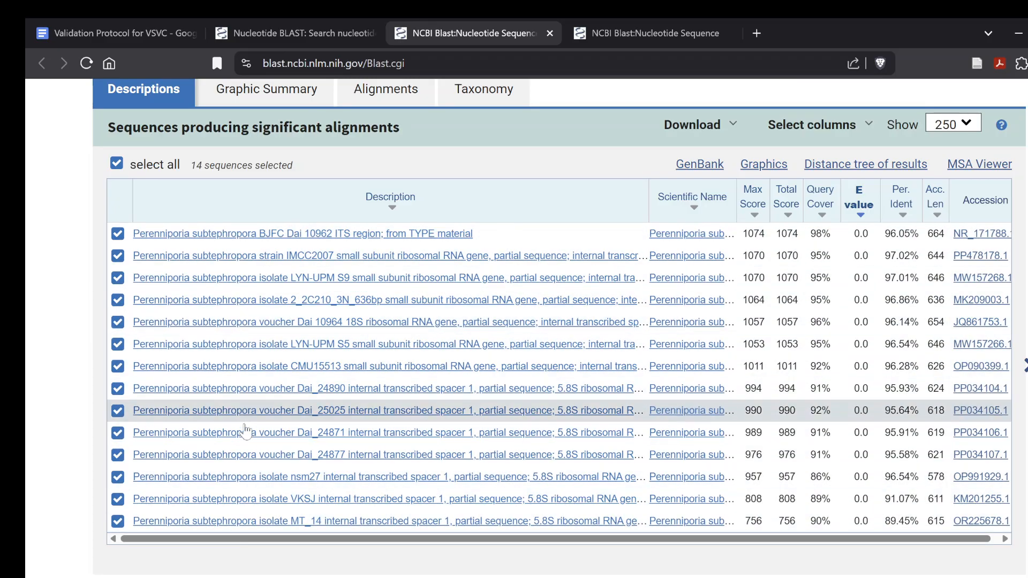
{"action": "scroll", "coordinate": [256, 459], "scroll_direction": "up", "scroll_amount": 5}
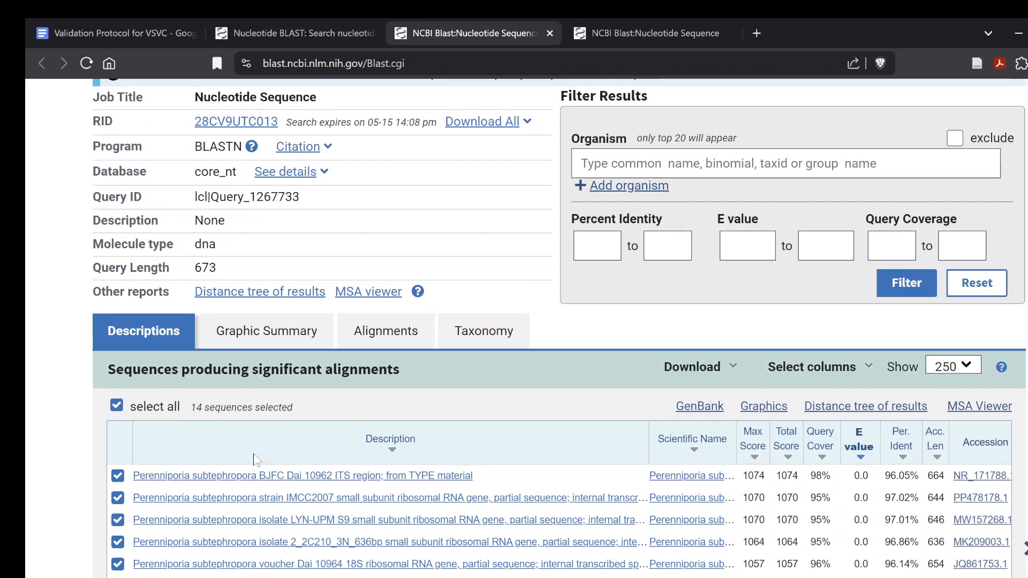
{"action": "scroll", "coordinate": [256, 459], "scroll_direction": "down", "scroll_amount": 5}
{"action": "scroll", "coordinate": [256, 459], "scroll_direction": "up", "scroll_amount": 3}
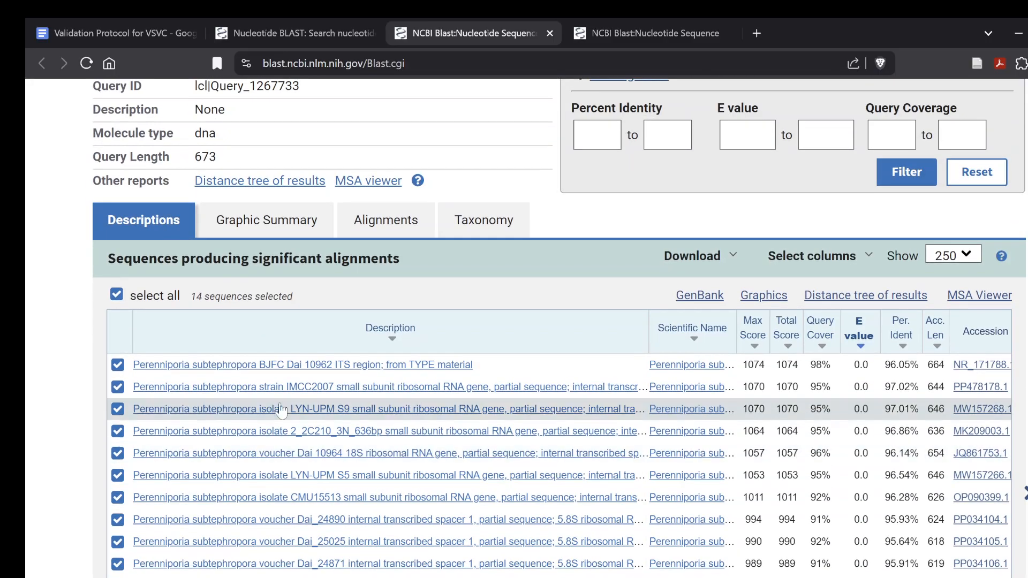
{"action": "scroll", "coordinate": [255, 460], "scroll_direction": "down", "scroll_amount": 4}
{"action": "scroll", "coordinate": [347, 442], "scroll_direction": "up", "scroll_amount": 1}
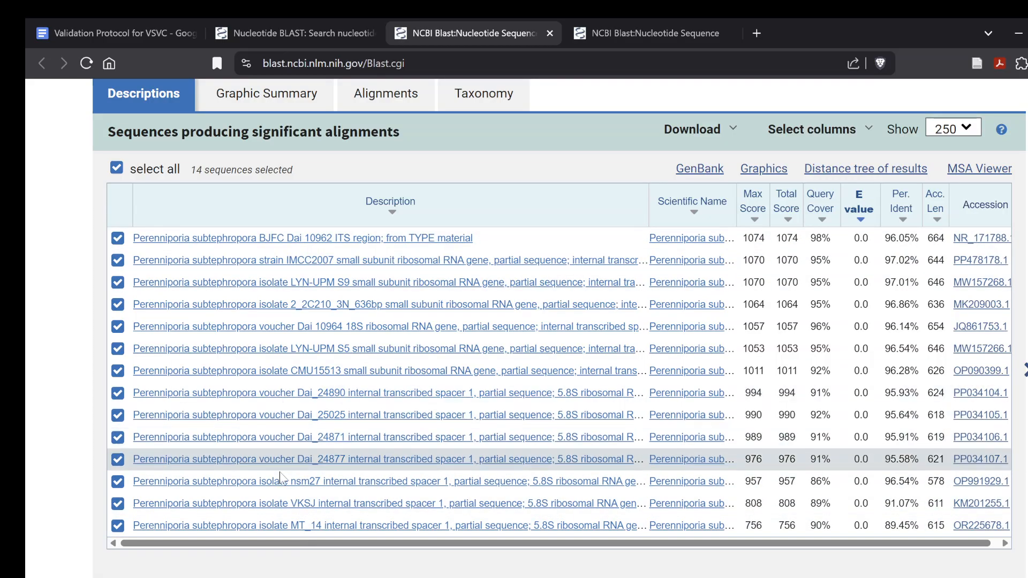
{"action": "scroll", "coordinate": [427, 348], "scroll_direction": "up", "scroll_amount": 3}
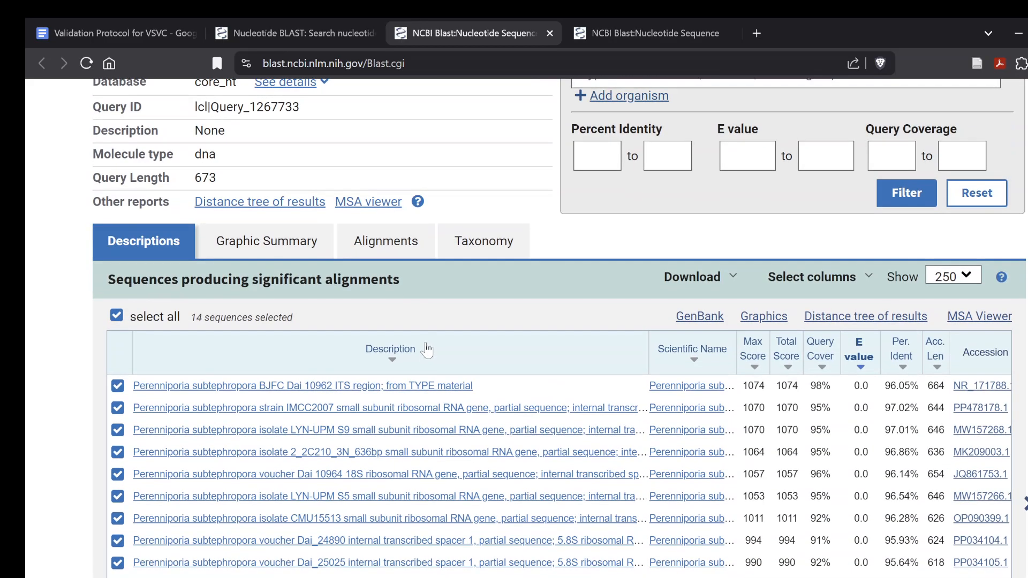
{"action": "scroll", "coordinate": [427, 349], "scroll_direction": "right", "scroll_amount": 1}
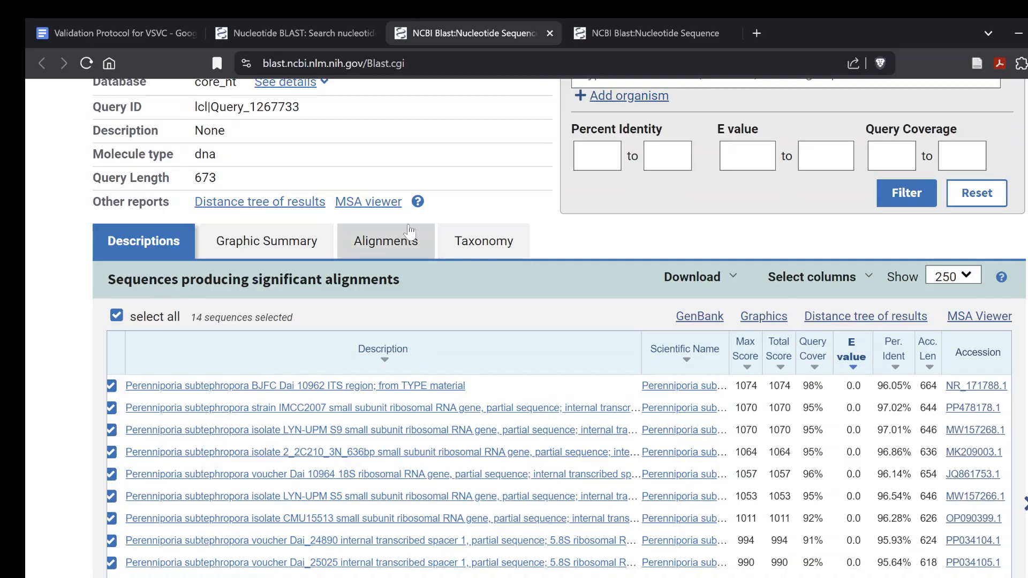
Edit the Perenniporia subtephropora search to include only sequences from type material and run BLAST again
{"action": "scroll", "coordinate": [407, 244], "scroll_direction": "up", "scroll_amount": 5}
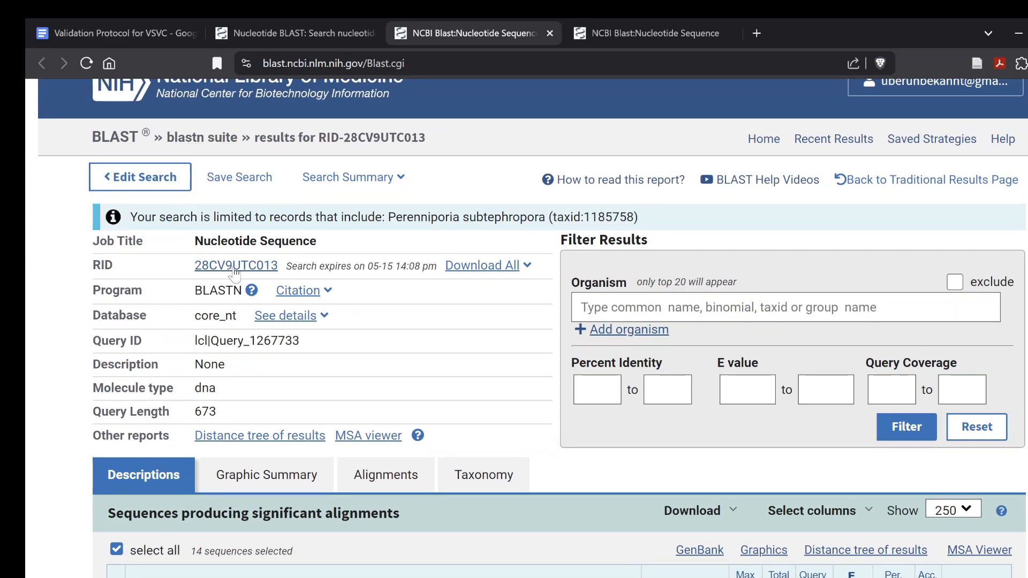
{"action": "left_click", "coordinate": [149, 182]}
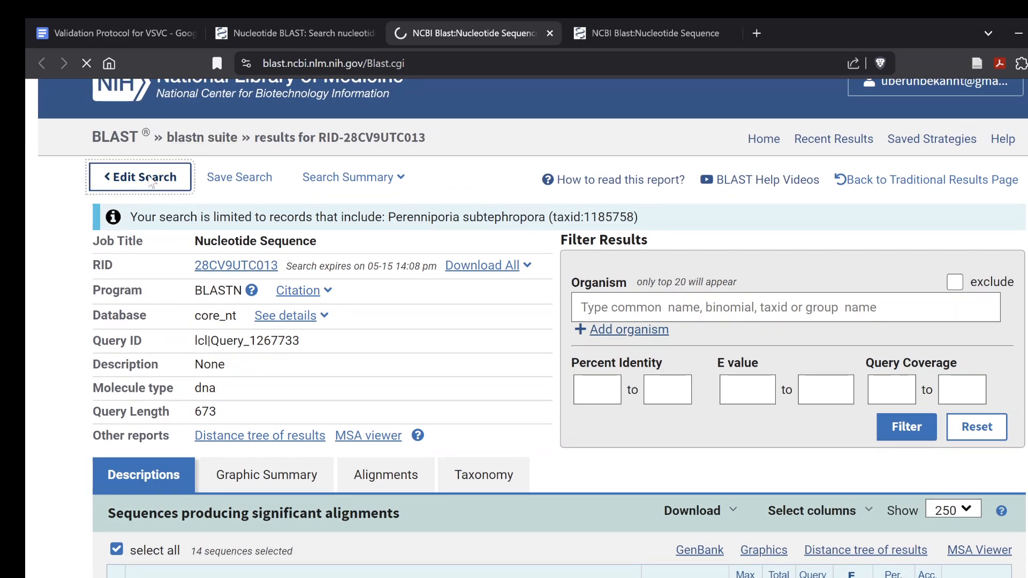
{"action": "scroll", "coordinate": [588, 419], "scroll_direction": "down", "scroll_amount": 5}
{"action": "scroll", "coordinate": [588, 419], "scroll_direction": "up", "scroll_amount": 3}
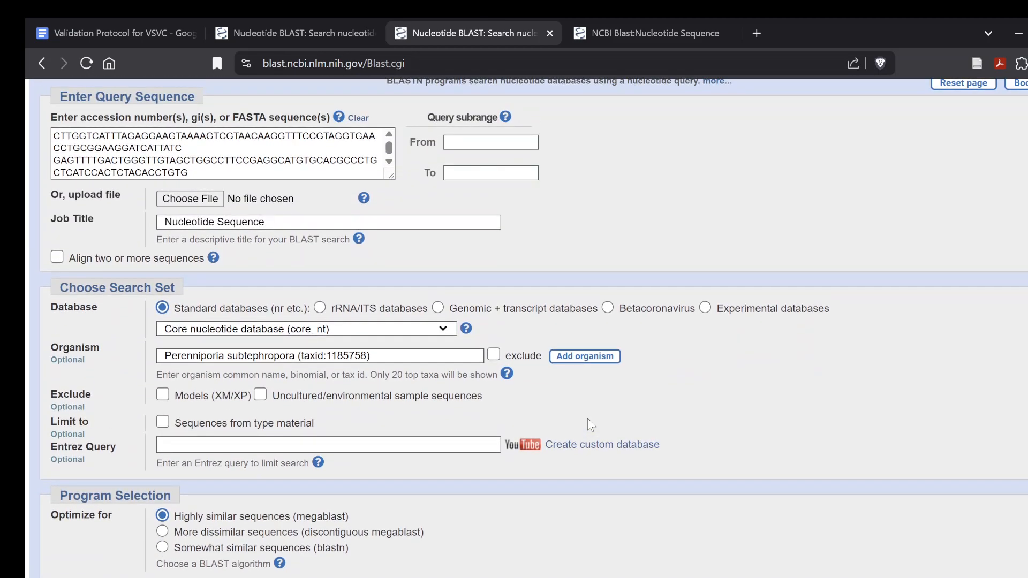
{"action": "left_click", "coordinate": [163, 422]}
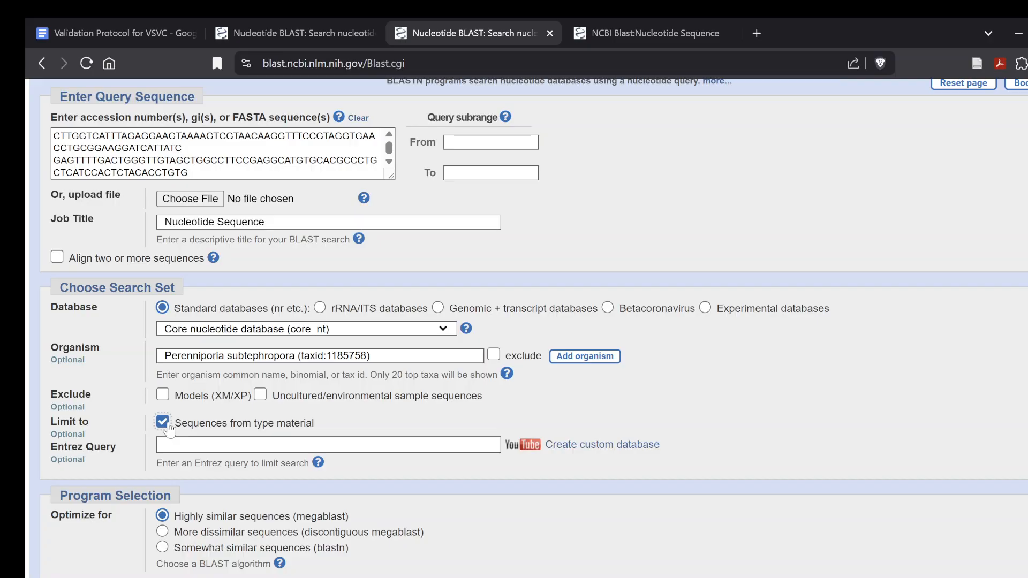
{"action": "scroll", "coordinate": [320, 429], "scroll_direction": "down", "scroll_amount": 2}
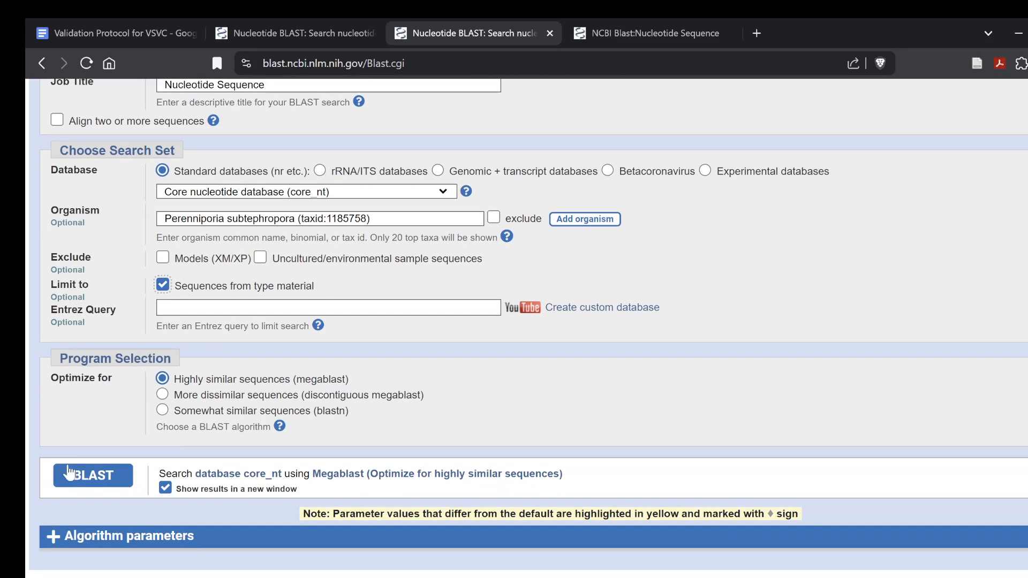
{"action": "left_click", "coordinate": [109, 477]}
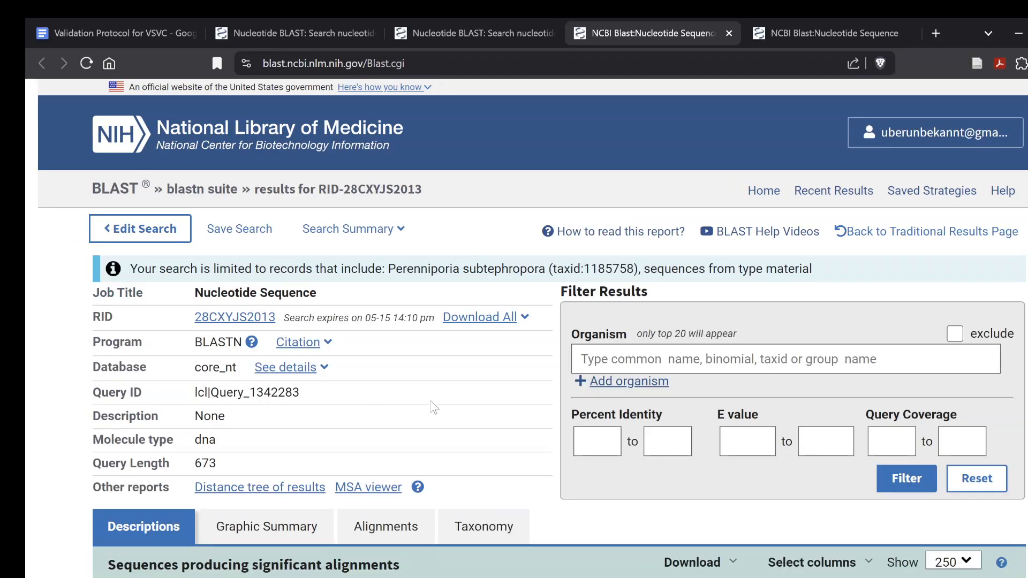
Review the type material match, edit the search to clear the organism restriction, and rerun BLAST
{"action": "scroll", "coordinate": [433, 407], "scroll_direction": "down", "scroll_amount": 5}
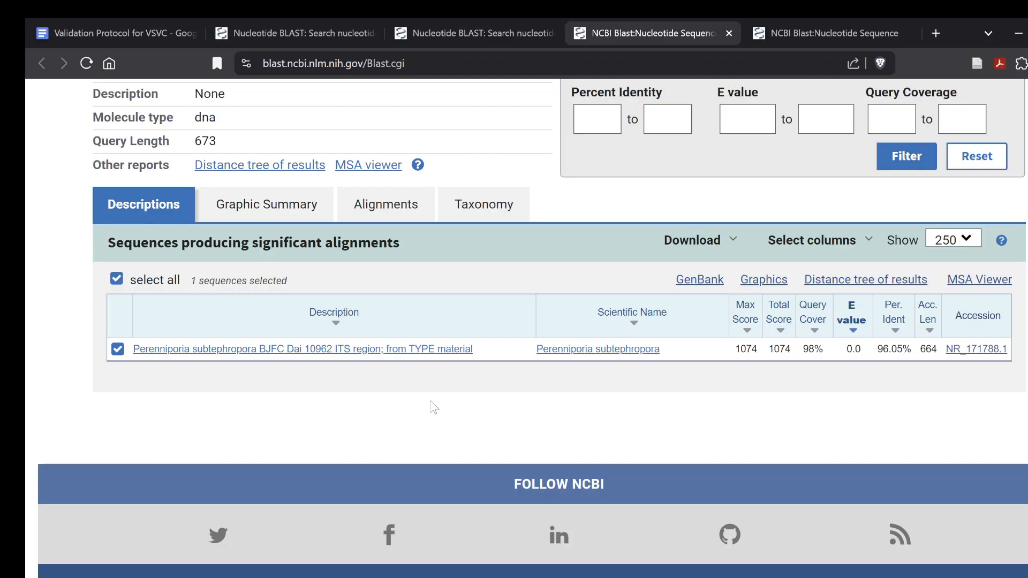
{"action": "scroll", "coordinate": [434, 407], "scroll_direction": "up", "scroll_amount": 1}
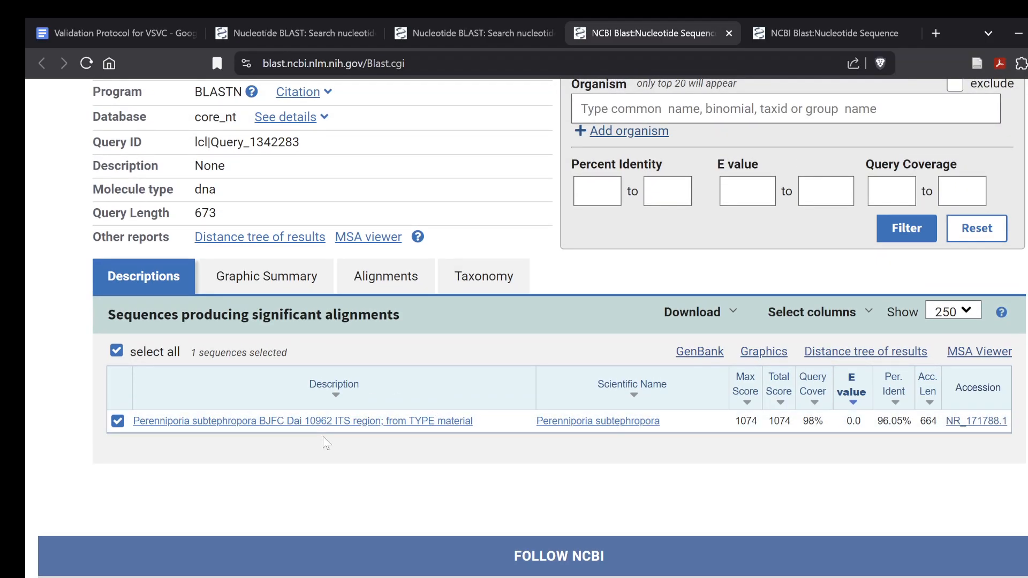
{"action": "scroll", "coordinate": [263, 346], "scroll_direction": "up", "scroll_amount": 3}
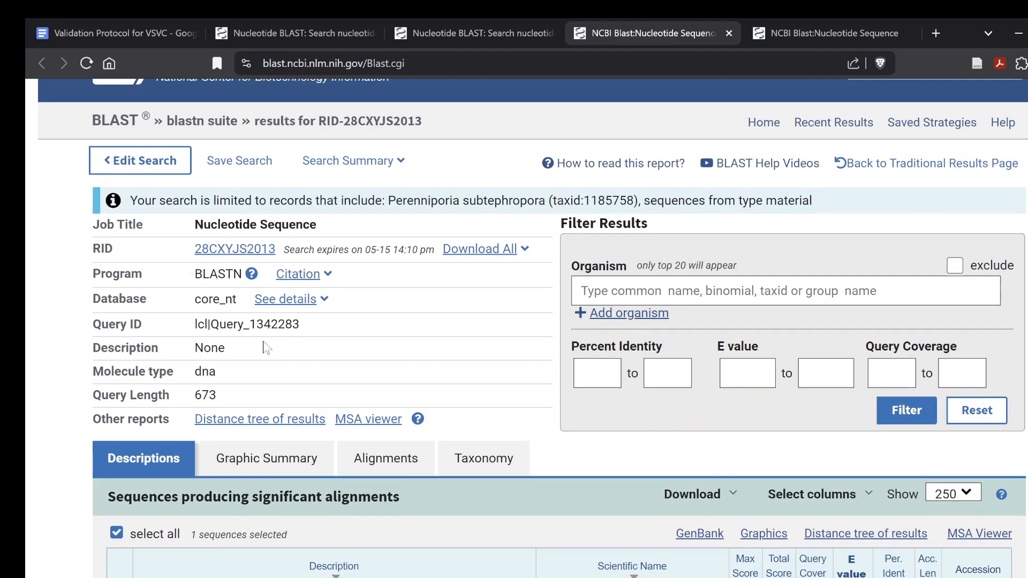
{"action": "scroll", "coordinate": [267, 348], "scroll_direction": "down", "scroll_amount": 3}
{"action": "scroll", "coordinate": [266, 348], "scroll_direction": "up", "scroll_amount": 2}
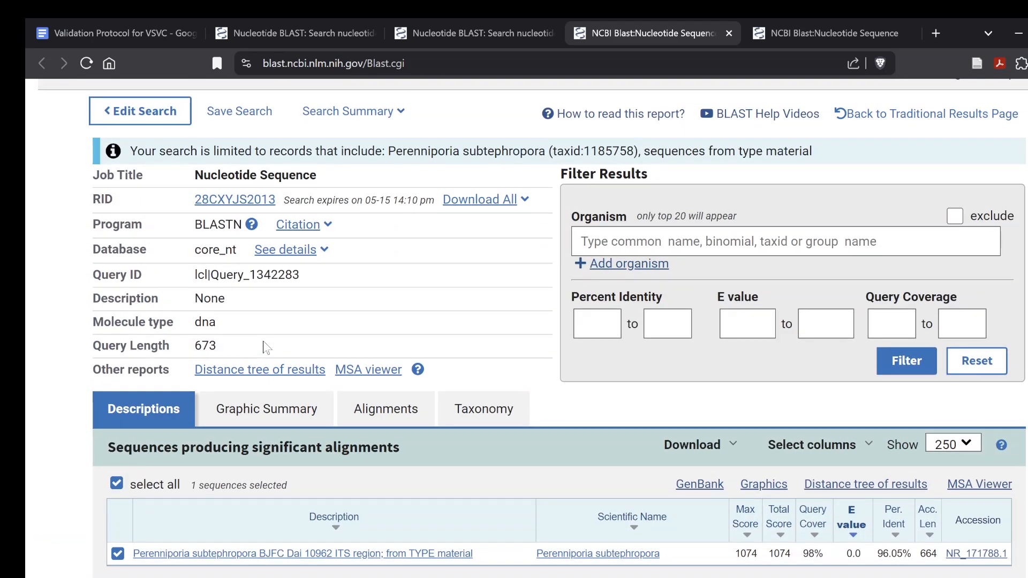
{"action": "left_click", "coordinate": [156, 116]}
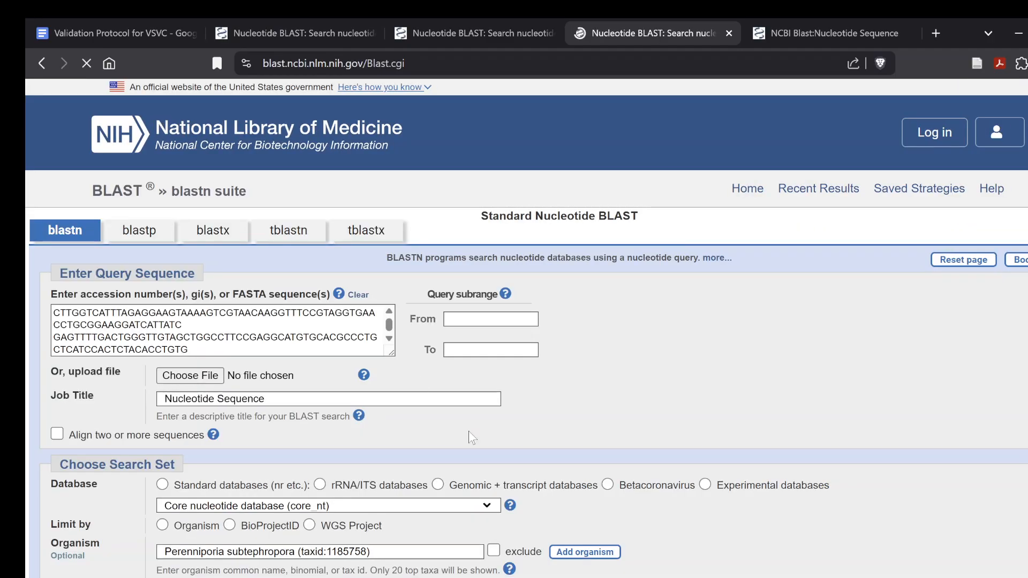
{"action": "scroll", "coordinate": [471, 436], "scroll_direction": "down", "scroll_amount": 4}
{"action": "scroll", "coordinate": [471, 437], "scroll_direction": "up", "scroll_amount": 1}
{"action": "left_click_drag", "start_coordinate": [373, 330], "coordinate": [26, 314]}
{"action": "key", "text": "BackSpace"}
{"action": "scroll", "coordinate": [28, 320], "scroll_direction": "down", "scroll_amount": 1}
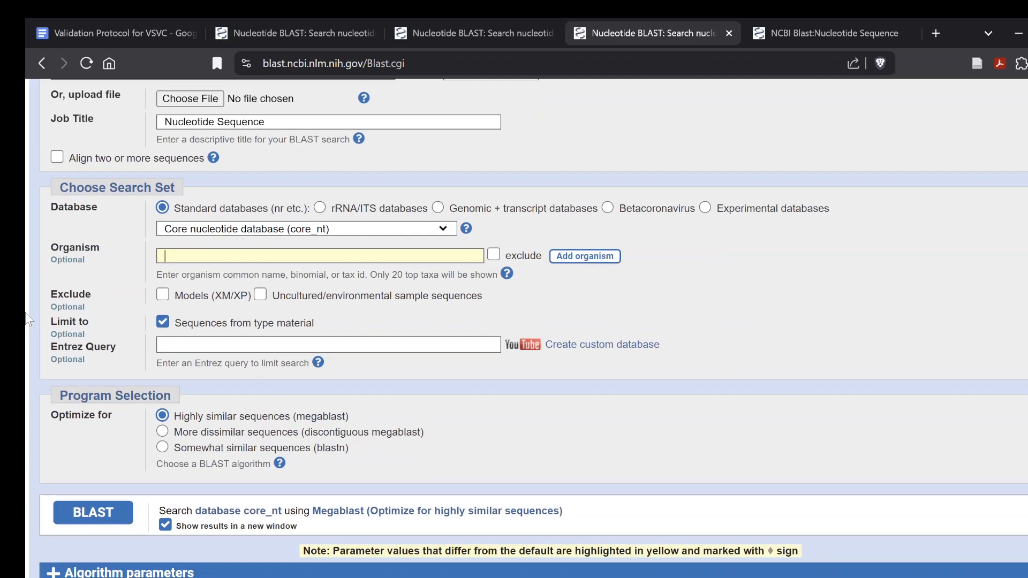
{"action": "left_click", "coordinate": [93, 528]}
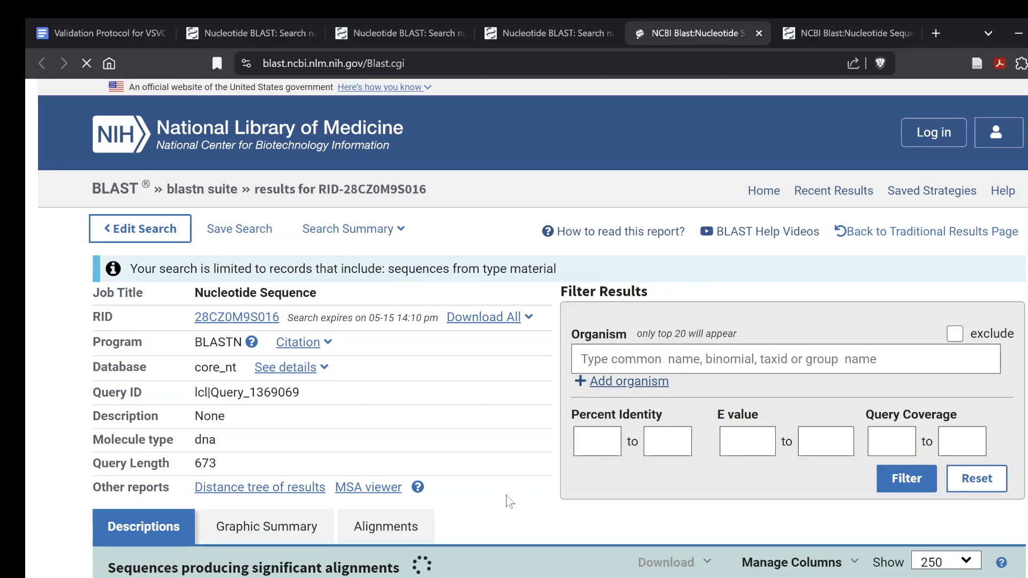
Examine the type material matches across all organisms, comparing species, query cover and percent identity
{"action": "scroll", "coordinate": [508, 501], "scroll_direction": "down", "scroll_amount": 5}
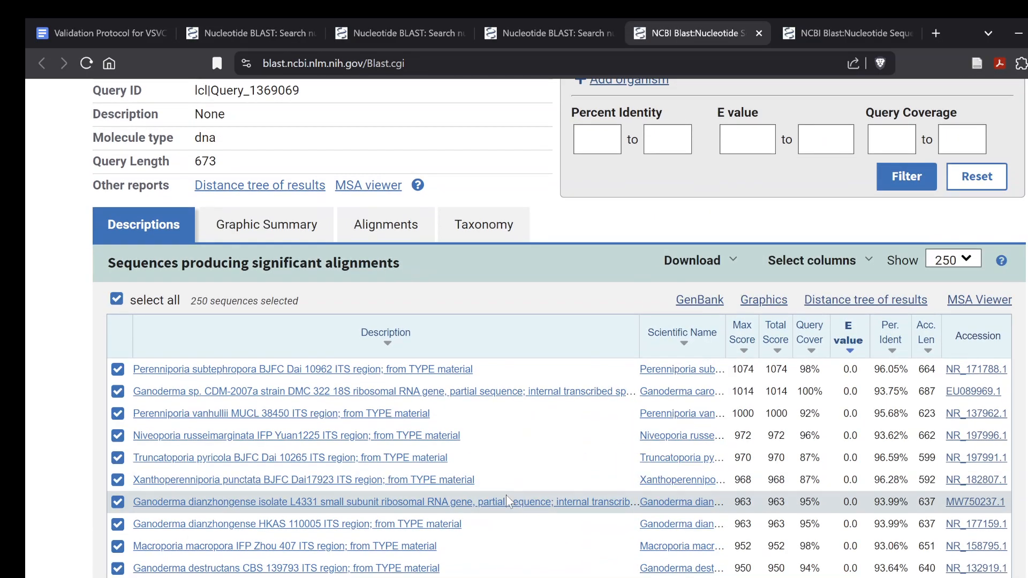
{"action": "scroll", "coordinate": [507, 502], "scroll_direction": "down", "scroll_amount": 15}
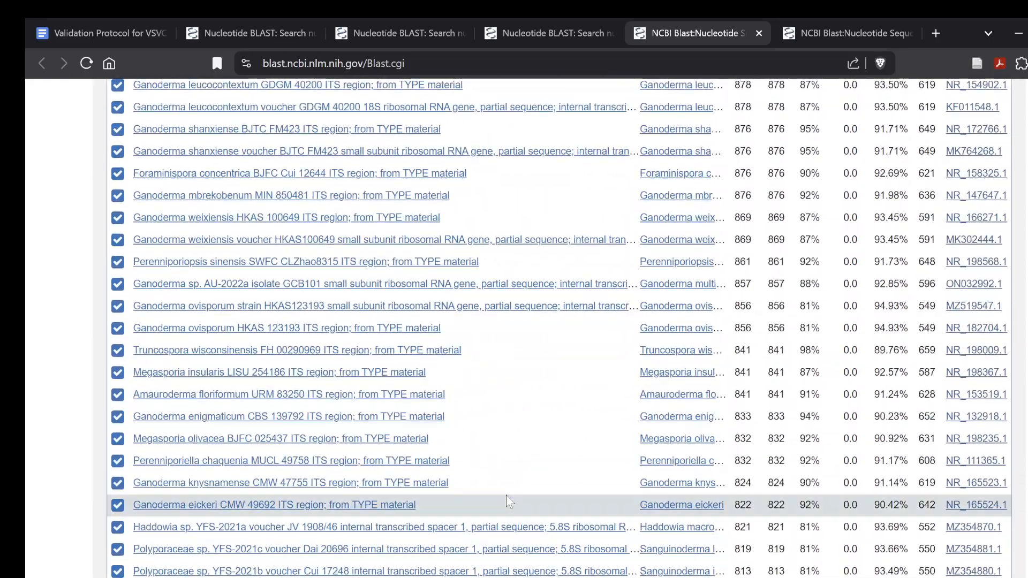
{"action": "scroll", "coordinate": [507, 502], "scroll_direction": "down", "scroll_amount": 15}
{"action": "scroll", "coordinate": [508, 501], "scroll_direction": "down", "scroll_amount": 5}
{"action": "scroll", "coordinate": [508, 502], "scroll_direction": "up", "scroll_amount": 15}
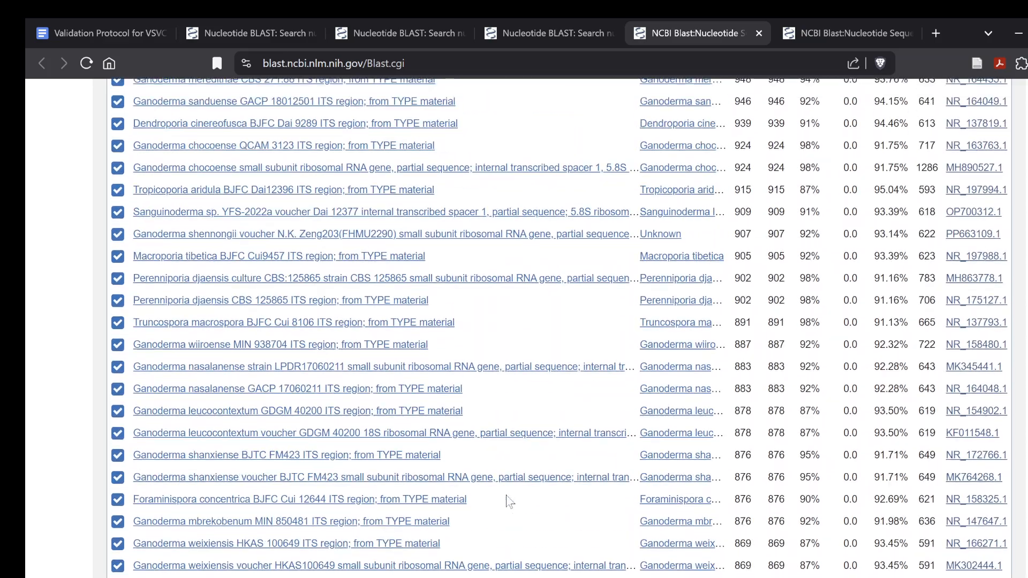
{"action": "scroll", "coordinate": [509, 502], "scroll_direction": "up", "scroll_amount": 15}
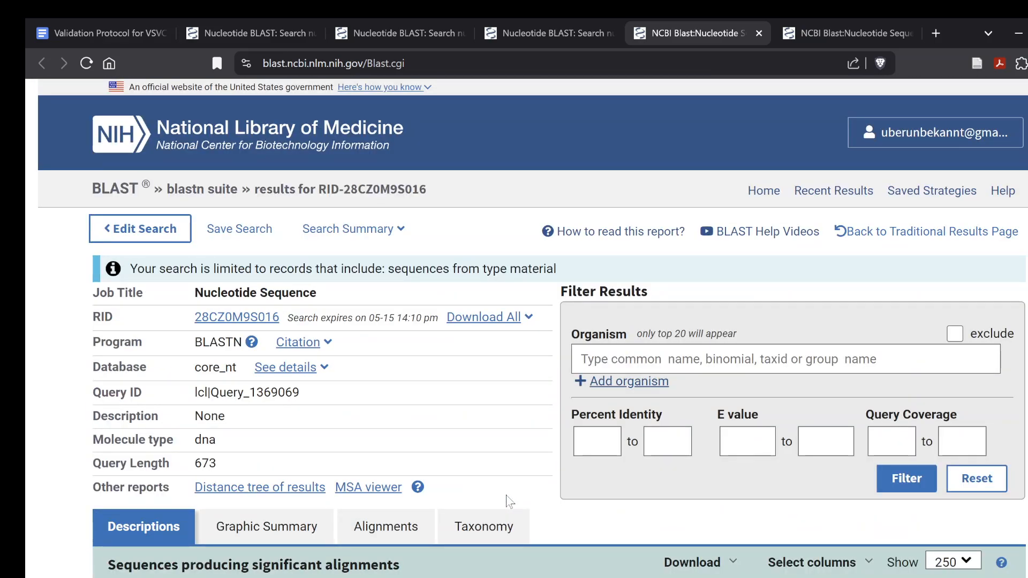
Save the search strategy, download it as 28CZ0M9S016_search_strategy.asn, and return to the type material results
{"action": "scroll", "coordinate": [509, 502], "scroll_direction": "down", "scroll_amount": 1}
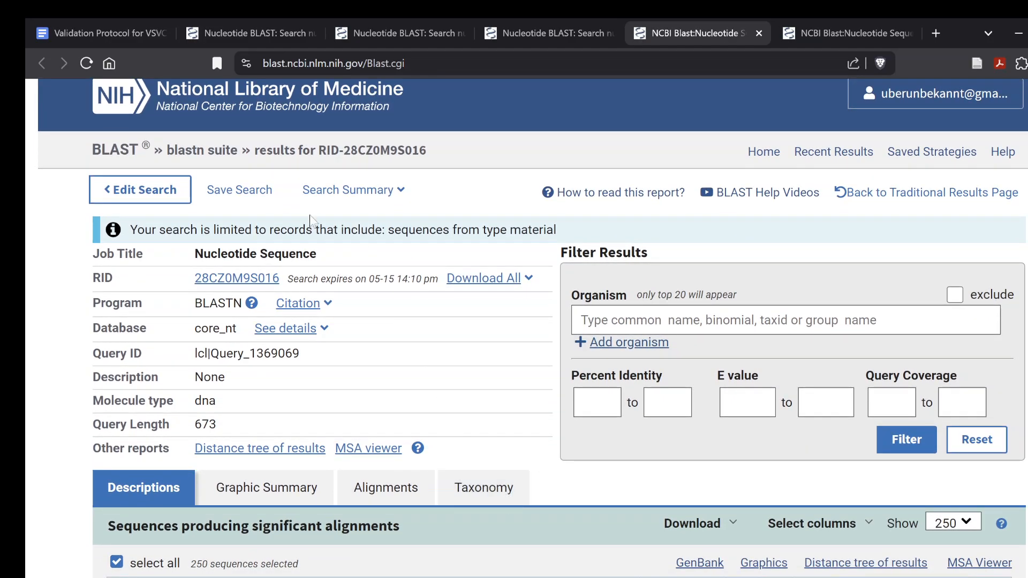
{"action": "left_click", "coordinate": [253, 198]}
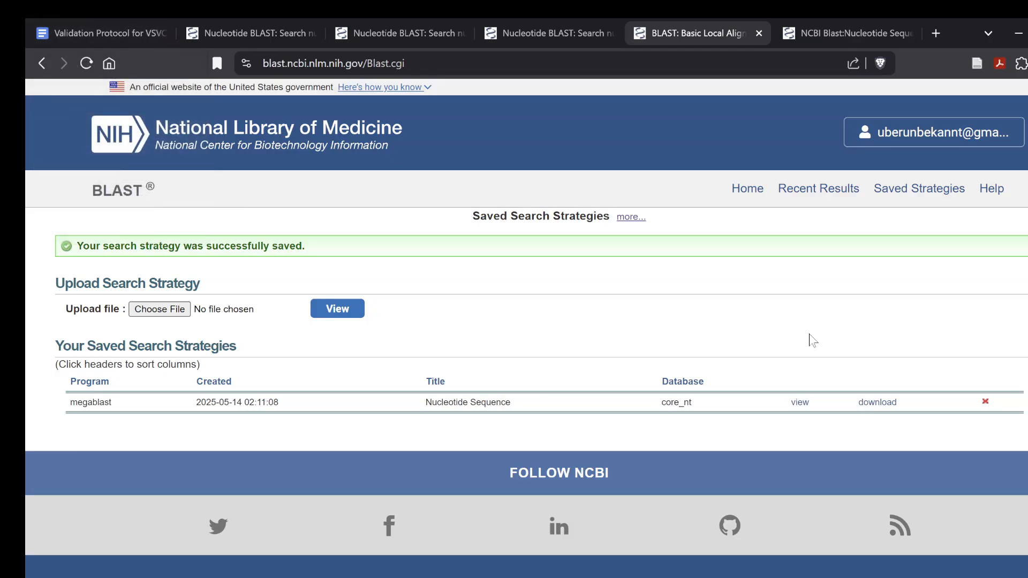
{"action": "left_click", "coordinate": [887, 407]}
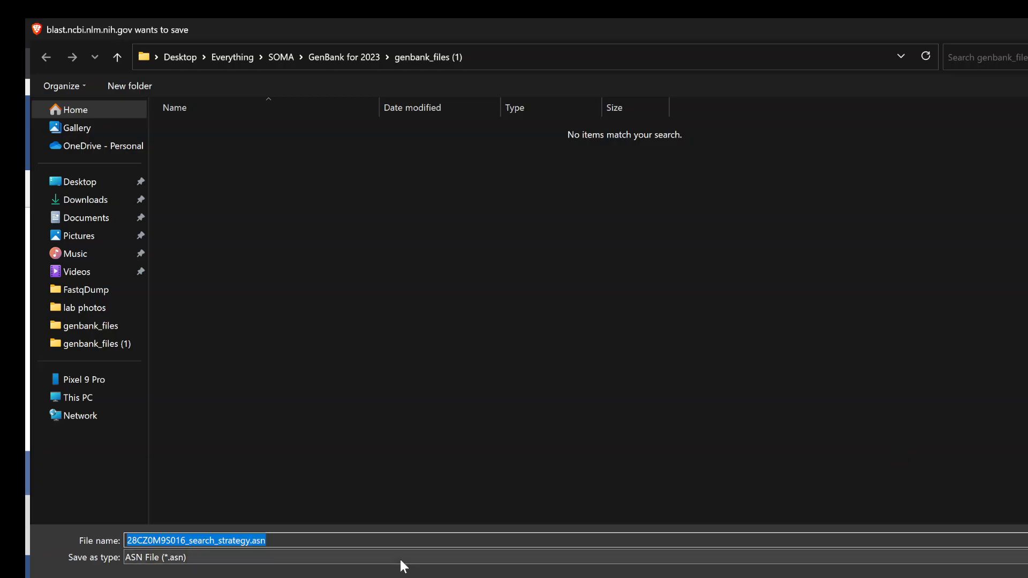
{"action": "key", "text": "Return"}
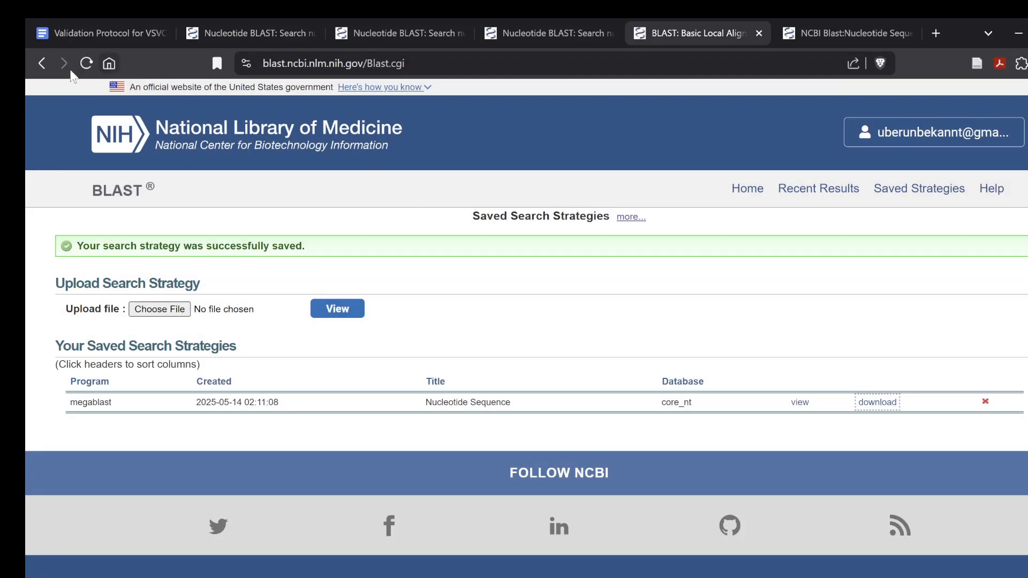
{"action": "left_click", "coordinate": [43, 62]}
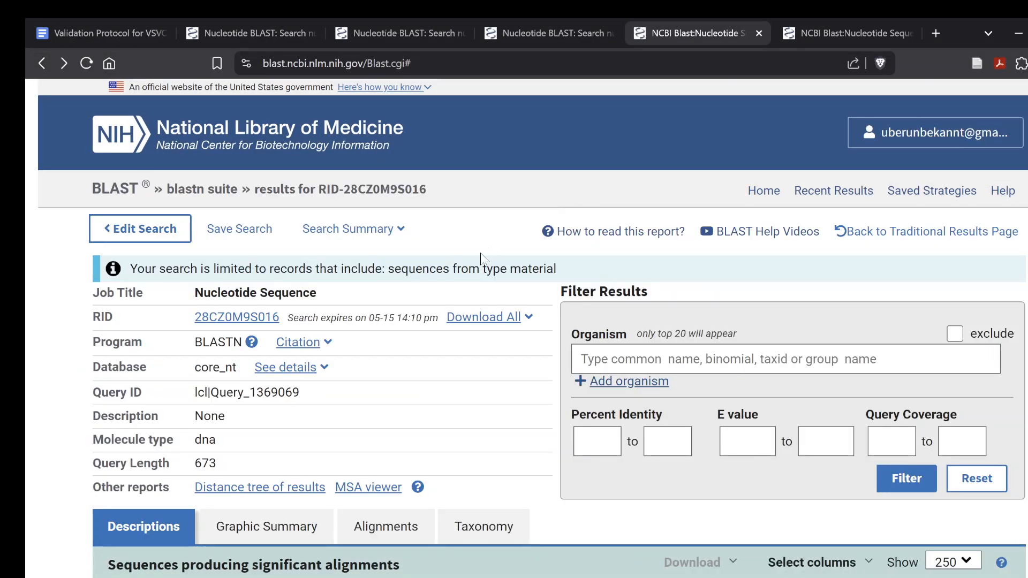
Review the search summary parameters and the available download formats for the type material results
{"action": "left_click", "coordinate": [402, 234]}
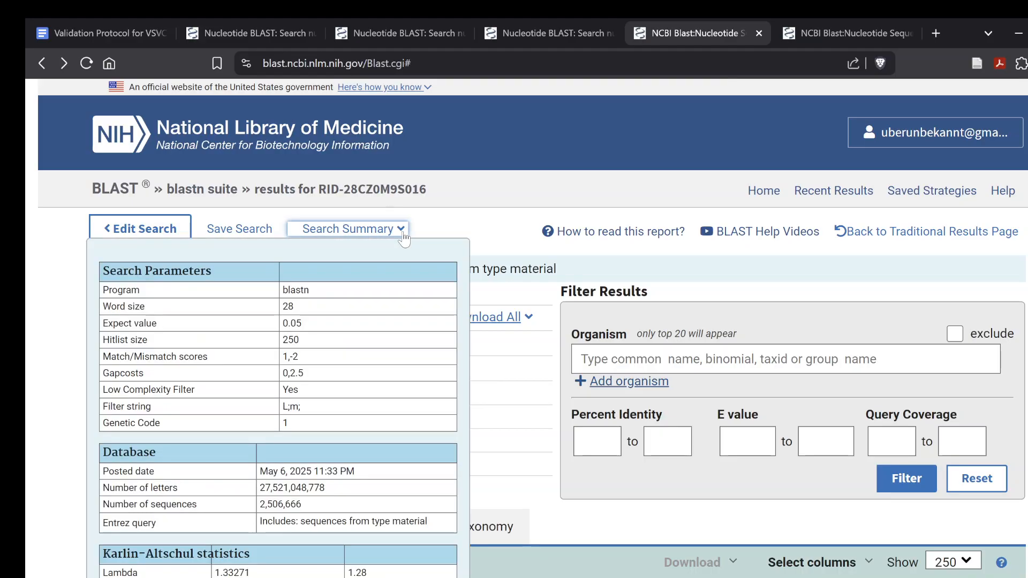
{"action": "left_click", "coordinate": [524, 319]}
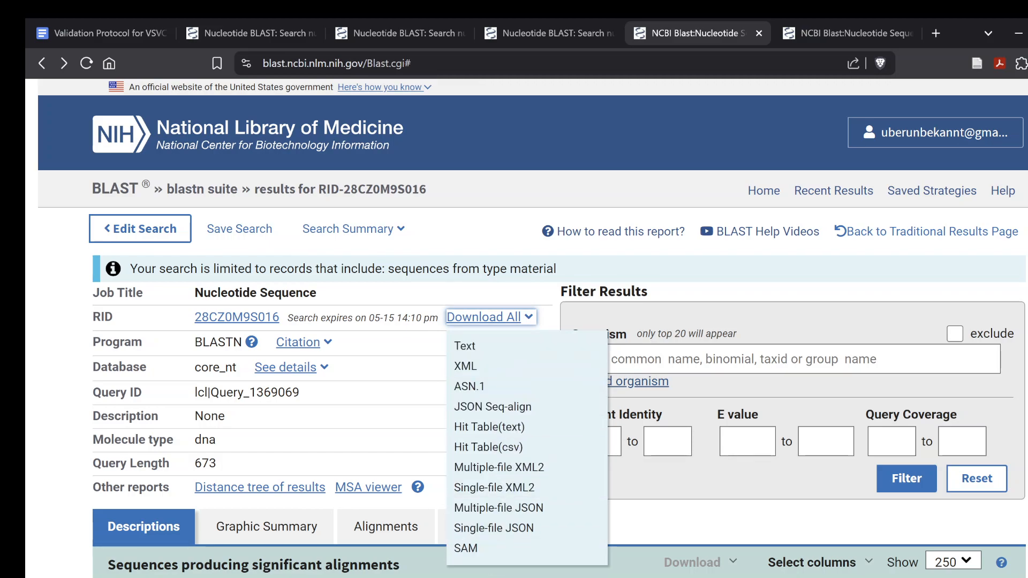
{"action": "scroll", "coordinate": [386, 390], "scroll_direction": "down", "scroll_amount": 6}
{"action": "scroll", "coordinate": [387, 389], "scroll_direction": "up", "scroll_amount": 4}
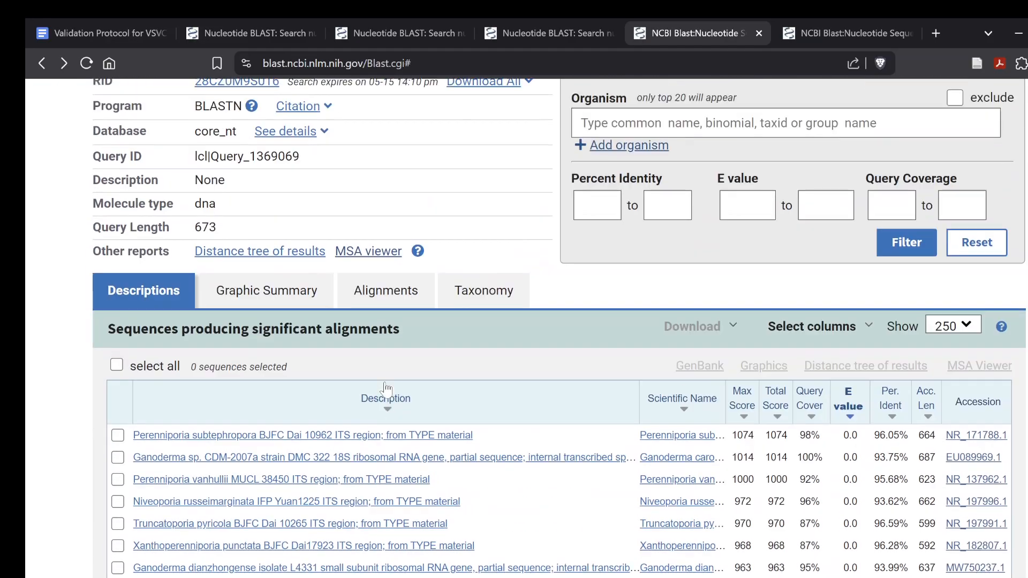
{"action": "scroll", "coordinate": [386, 390], "scroll_direction": "up", "scroll_amount": 2}
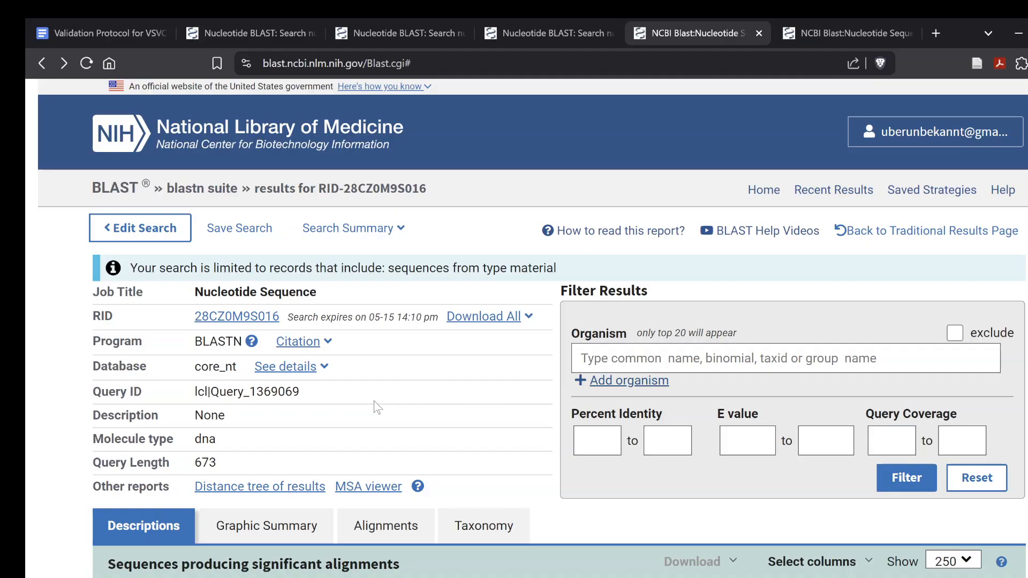
{"action": "scroll", "coordinate": [378, 407], "scroll_direction": "down", "scroll_amount": 1}
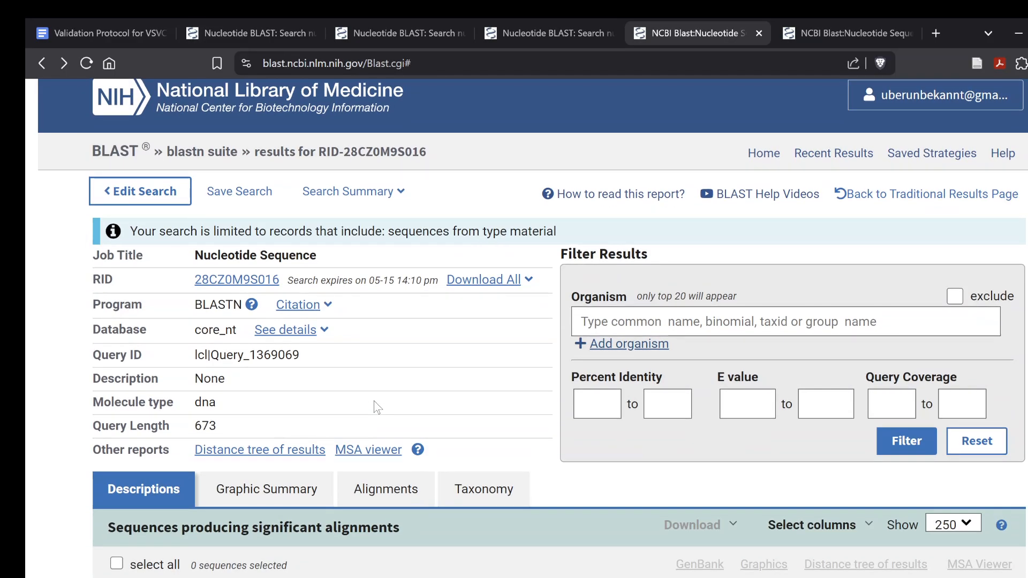
Select all the matching sequences and display their graphic summary
{"action": "left_click", "coordinate": [279, 489]}
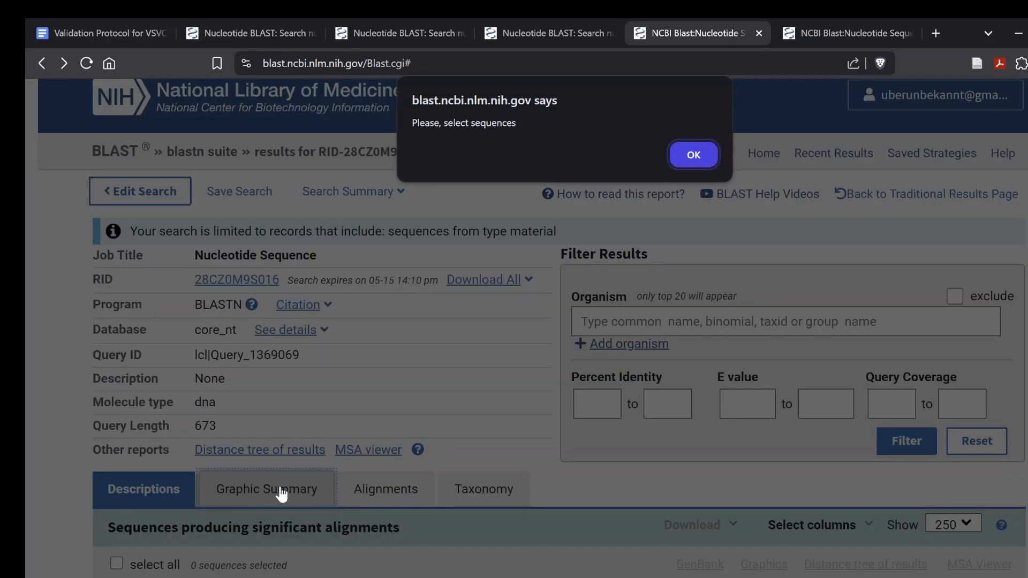
{"action": "left_click", "coordinate": [702, 158]}
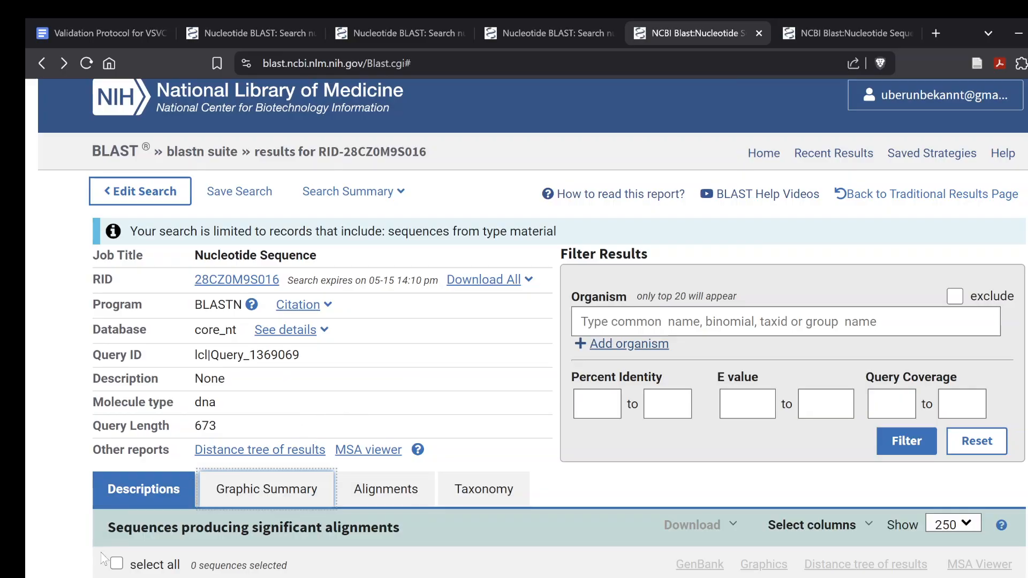
{"action": "left_click", "coordinate": [116, 564]}
{"action": "left_click", "coordinate": [235, 495]}
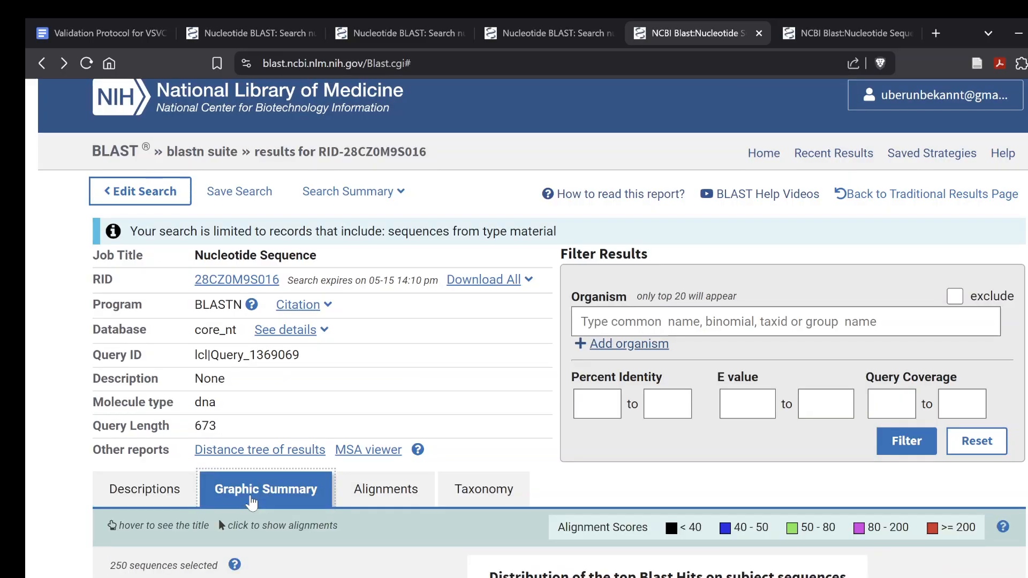
Examine the graphic summary, comparing alignment score colours and how much of the query each hit covers
{"action": "scroll", "coordinate": [418, 390], "scroll_direction": "down", "scroll_amount": 5}
{"action": "scroll", "coordinate": [421, 391], "scroll_direction": "up", "scroll_amount": 3}
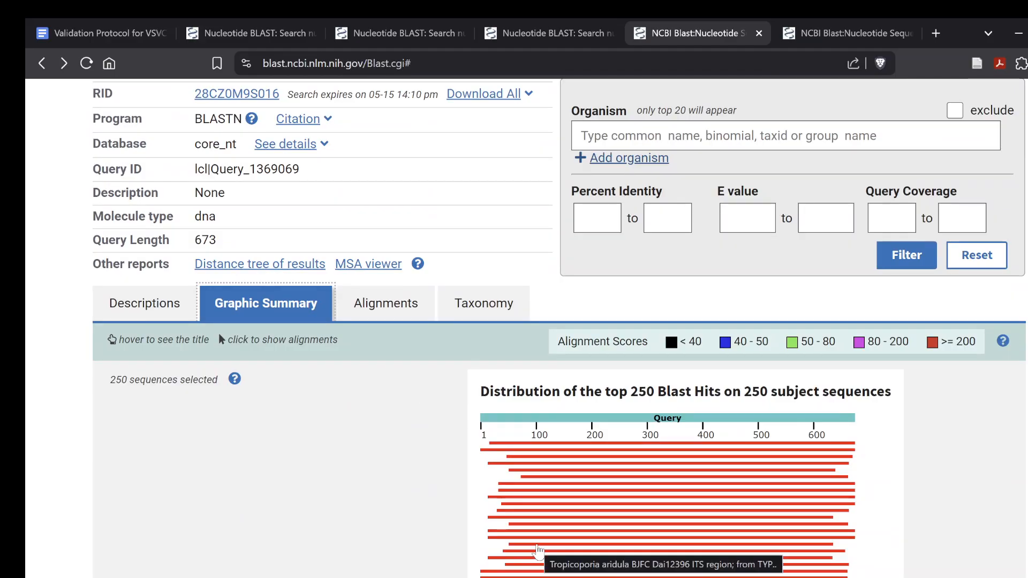
{"action": "scroll", "coordinate": [387, 453], "scroll_direction": "down", "scroll_amount": 2}
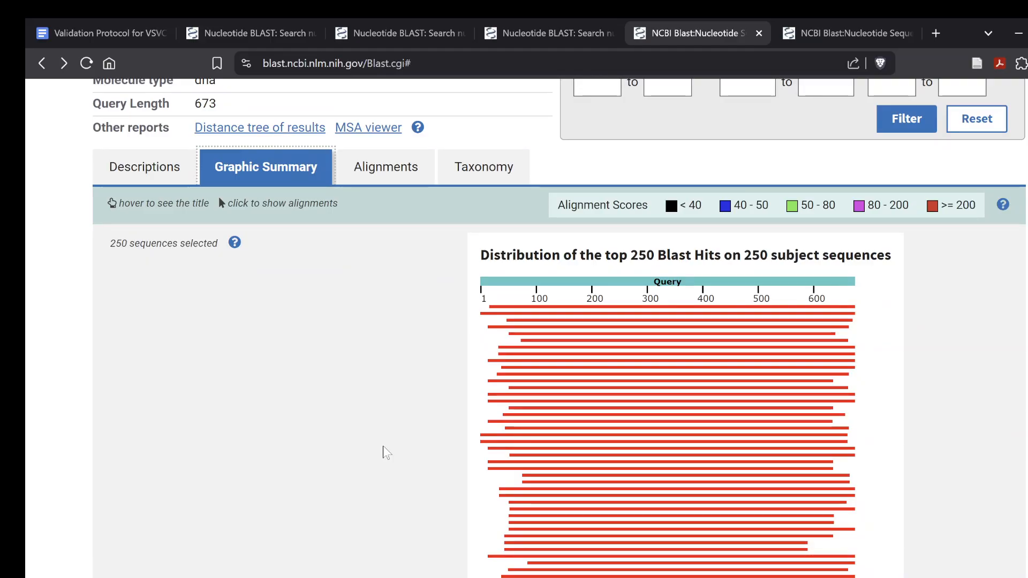
{"action": "scroll", "coordinate": [670, 484], "scroll_direction": "down", "scroll_amount": 5}
{"action": "scroll", "coordinate": [672, 485], "scroll_direction": "down", "scroll_amount": 5}
{"action": "scroll", "coordinate": [672, 484], "scroll_direction": "up", "scroll_amount": 5}
{"action": "scroll", "coordinate": [673, 485], "scroll_direction": "up", "scroll_amount": 10}
{"action": "scroll", "coordinate": [674, 484], "scroll_direction": "down", "scroll_amount": 3}
{"action": "scroll", "coordinate": [674, 485], "scroll_direction": "down", "scroll_amount": 3}
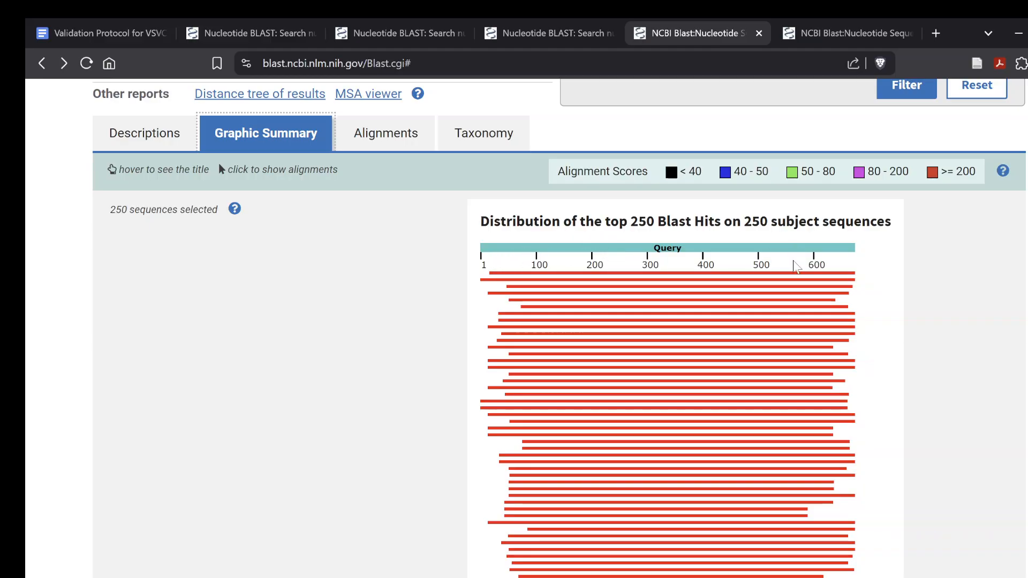
{"action": "scroll", "coordinate": [660, 301], "scroll_direction": "up", "scroll_amount": 5}
{"action": "scroll", "coordinate": [660, 302], "scroll_direction": "down", "scroll_amount": 3}
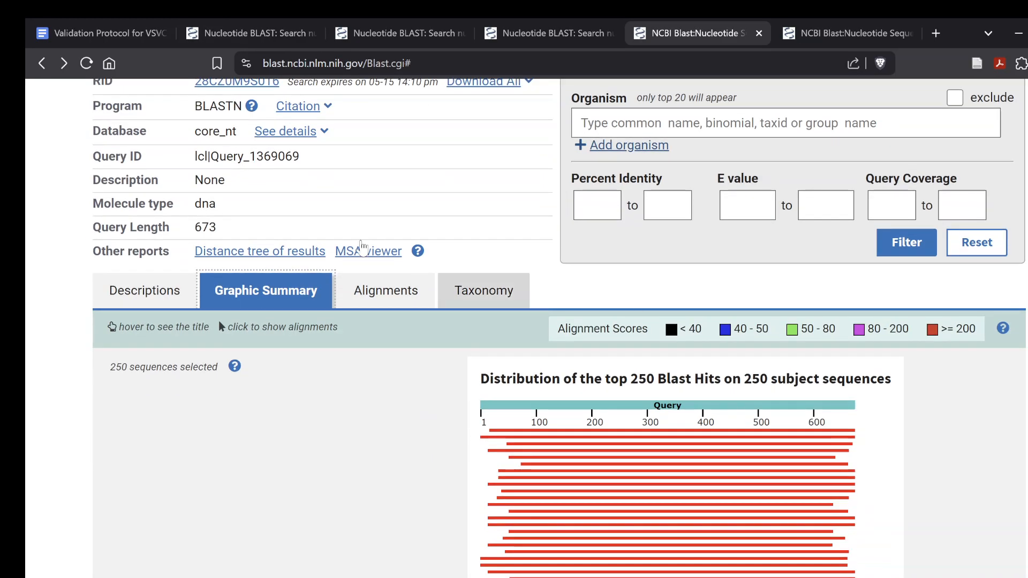
Display the pairwise alignments and review the Perenniporia subtephropora type material match
{"action": "scroll", "coordinate": [118, 146], "scroll_direction": "up", "scroll_amount": 1}
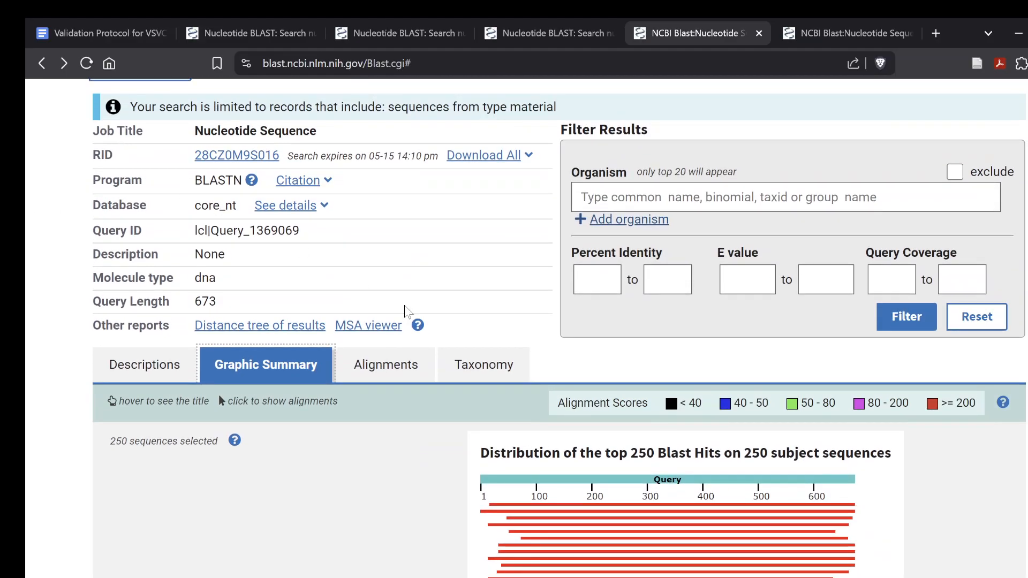
{"action": "left_click", "coordinate": [386, 365]}
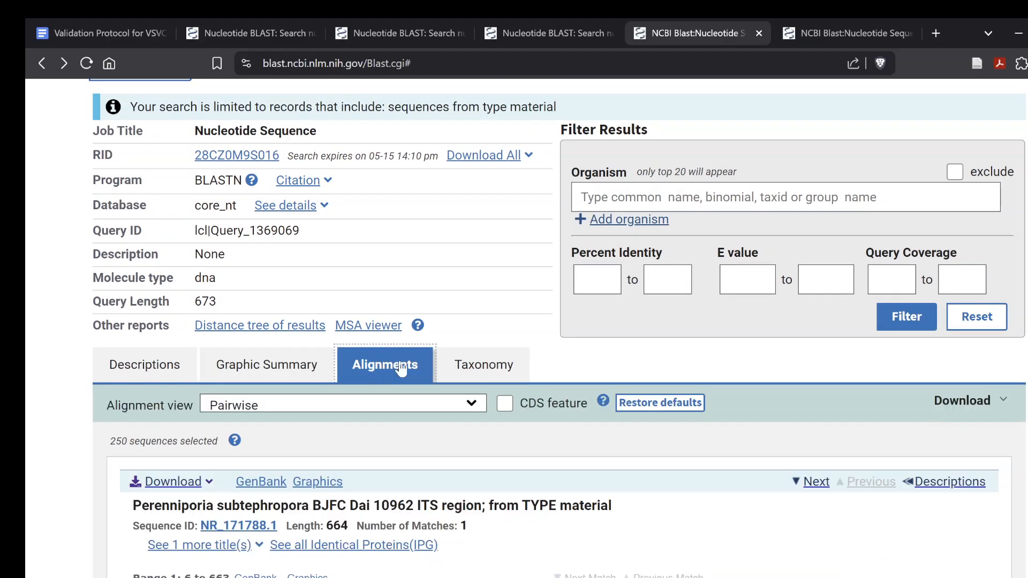
{"action": "scroll", "coordinate": [428, 463], "scroll_direction": "down", "scroll_amount": 2}
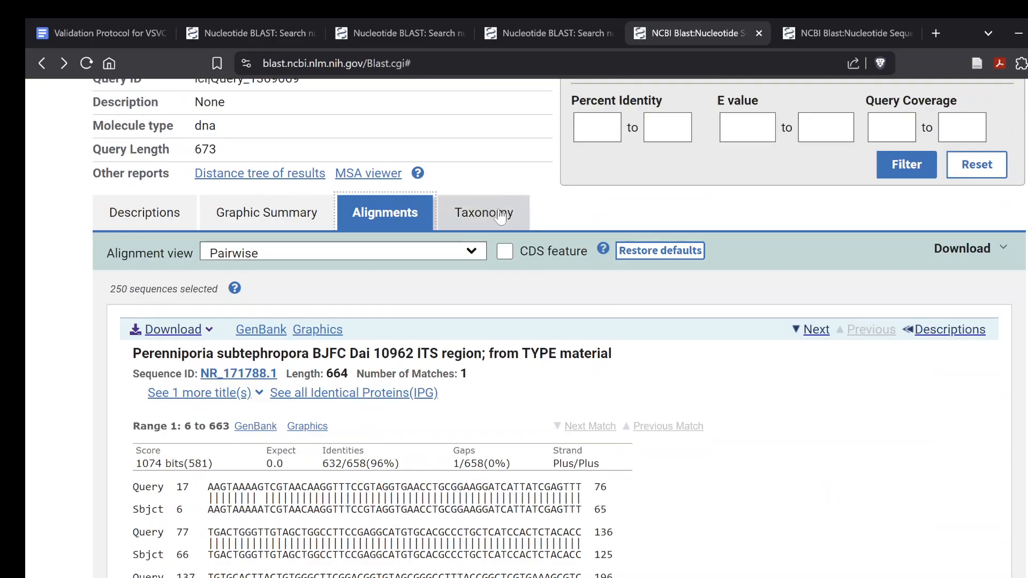
Open the distance tree of results, examine its branches and the query's placement, and return to the BLAST results
{"action": "scroll", "coordinate": [375, 225], "scroll_direction": "up", "scroll_amount": 2}
{"action": "left_click", "coordinate": [266, 318]}
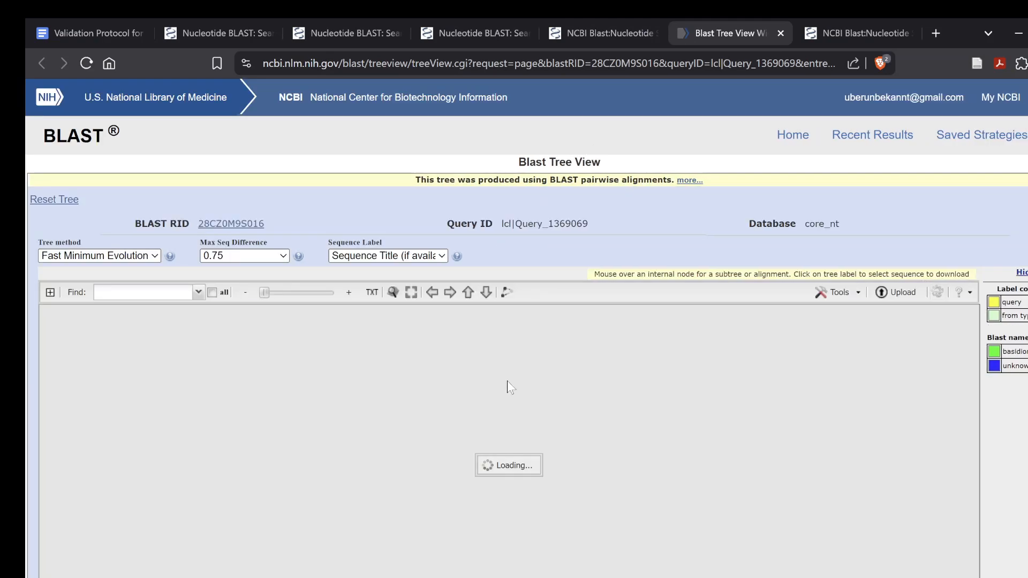
{"action": "scroll", "coordinate": [576, 517], "scroll_direction": "down", "scroll_amount": 3}
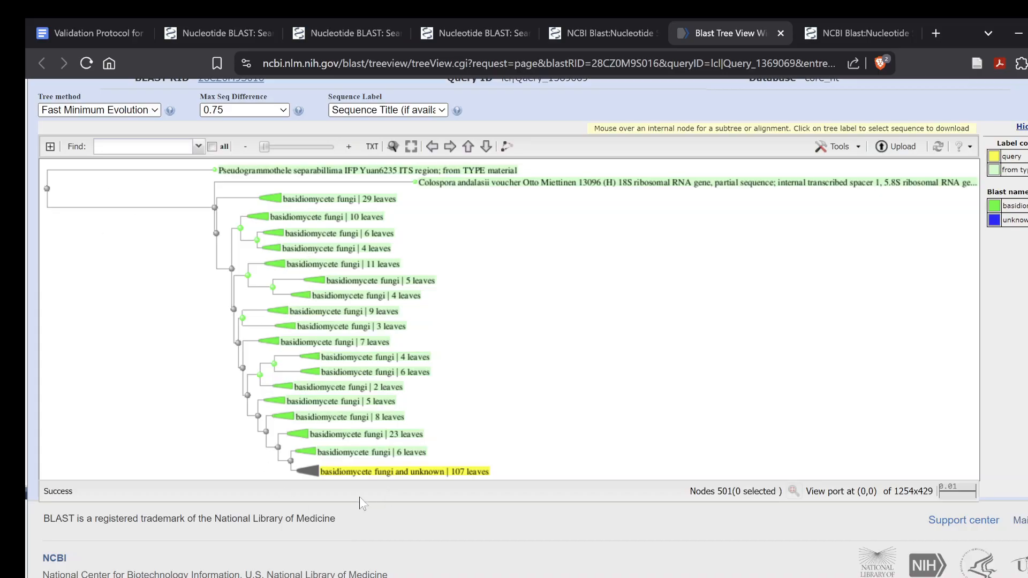
{"action": "scroll", "coordinate": [335, 405], "scroll_direction": "up", "scroll_amount": 3}
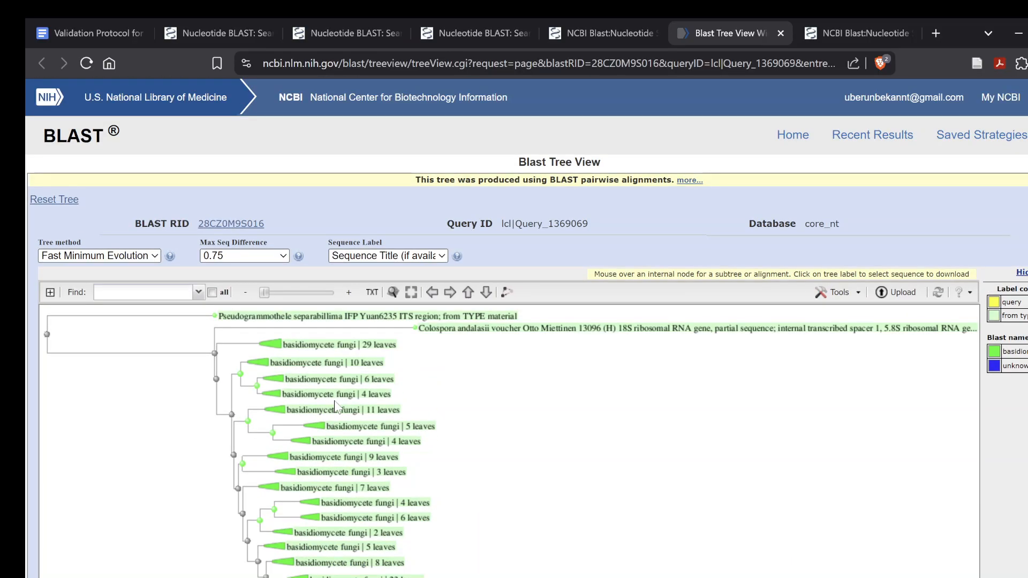
{"action": "scroll", "coordinate": [335, 407], "scroll_direction": "down", "scroll_amount": 3}
{"action": "scroll", "coordinate": [335, 407], "scroll_direction": "up", "scroll_amount": 2}
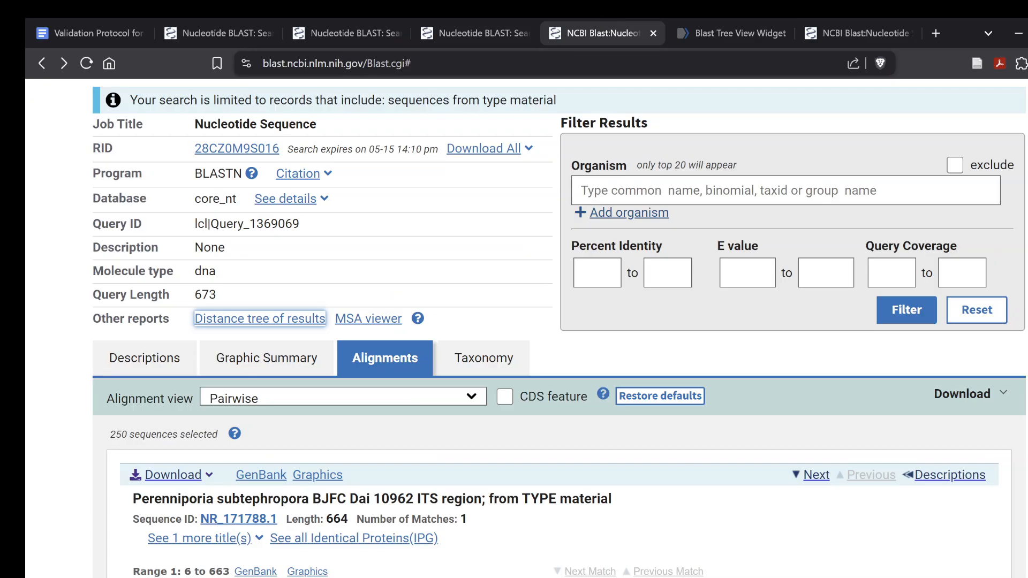
Edit the search and enable aligning two or more sequences
{"action": "scroll", "coordinate": [442, 437], "scroll_direction": "up", "scroll_amount": 3}
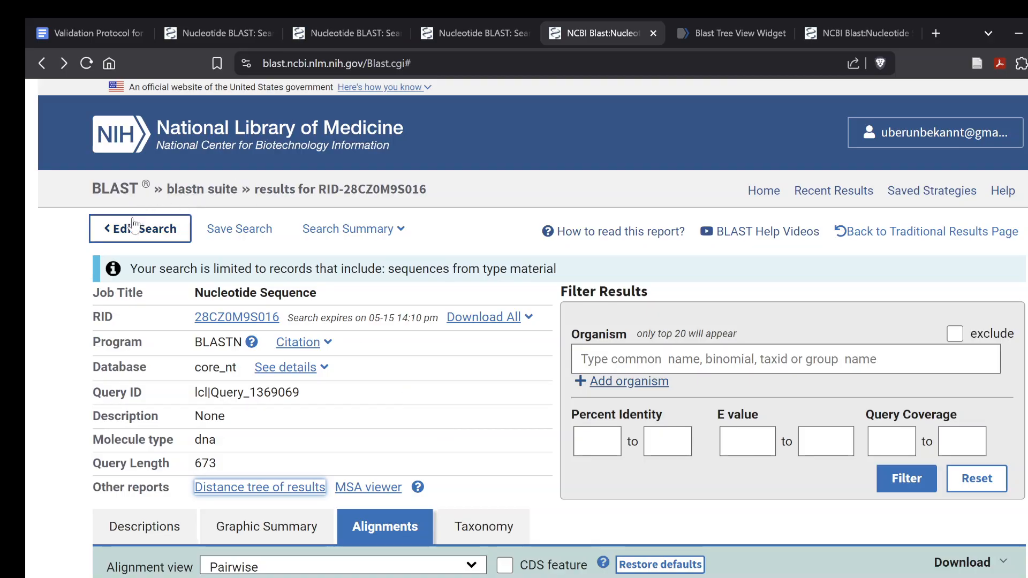
{"action": "left_click", "coordinate": [148, 238]}
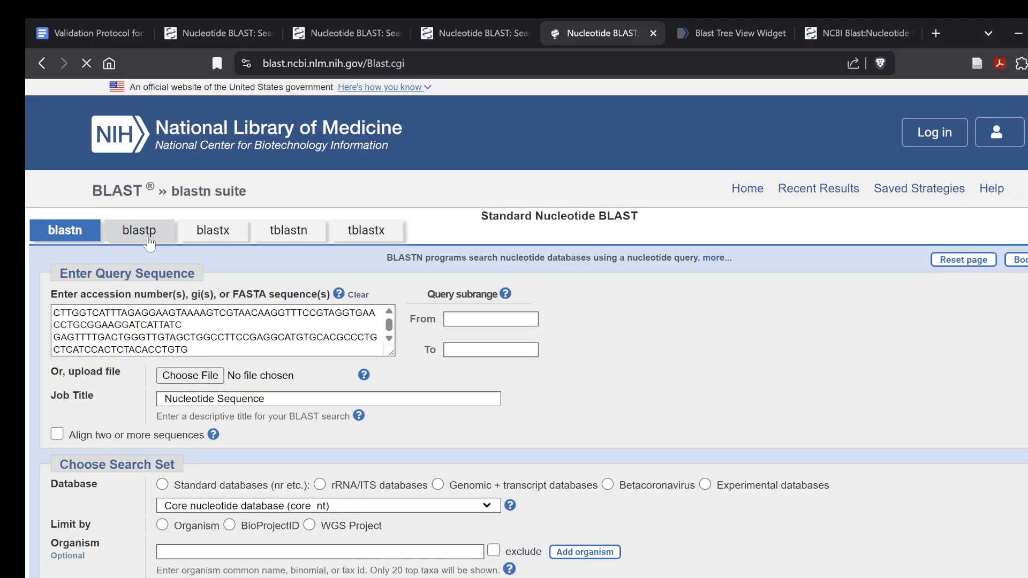
{"action": "left_click", "coordinate": [56, 434]}
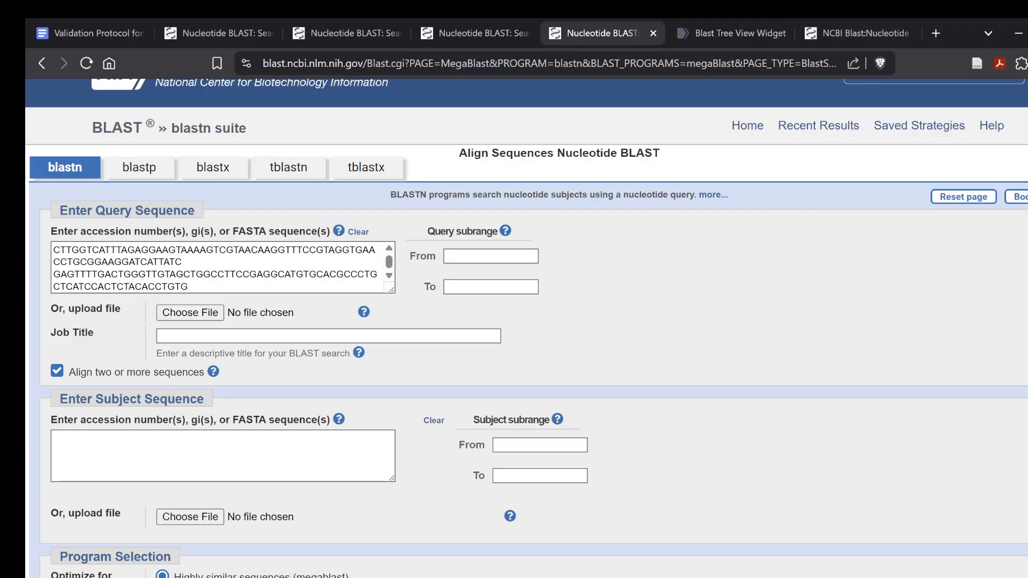
Switch to the iNaturalist observation of Agaricus Subg. Minores and copy its full DNA Barcode ITS sequence
{"action": "left_click", "coordinate": [649, 577]}
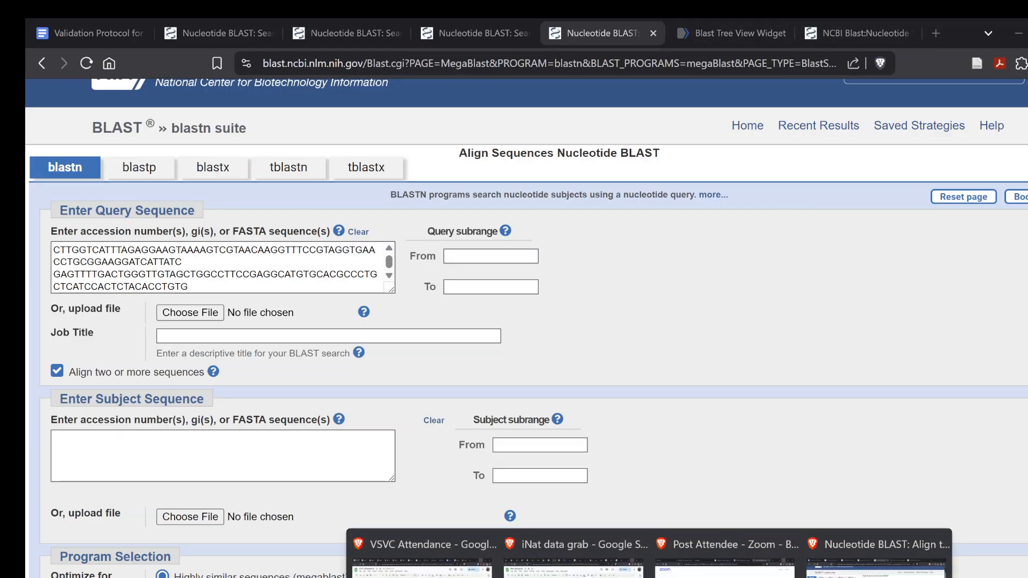
{"action": "left_click", "coordinate": [588, 544]}
{"action": "left_click", "coordinate": [256, 22]}
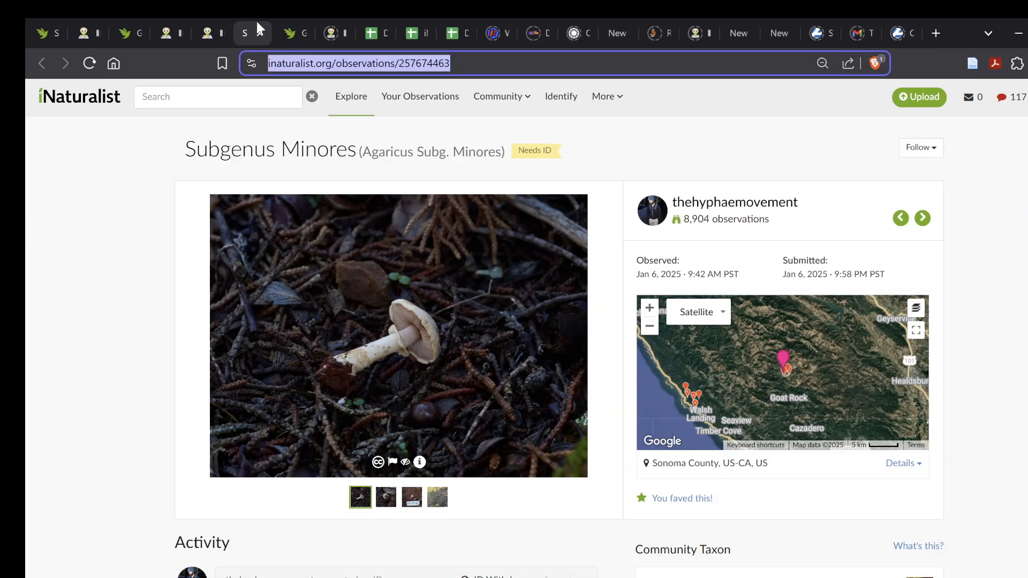
{"action": "scroll", "coordinate": [667, 365], "scroll_direction": "down", "scroll_amount": 2}
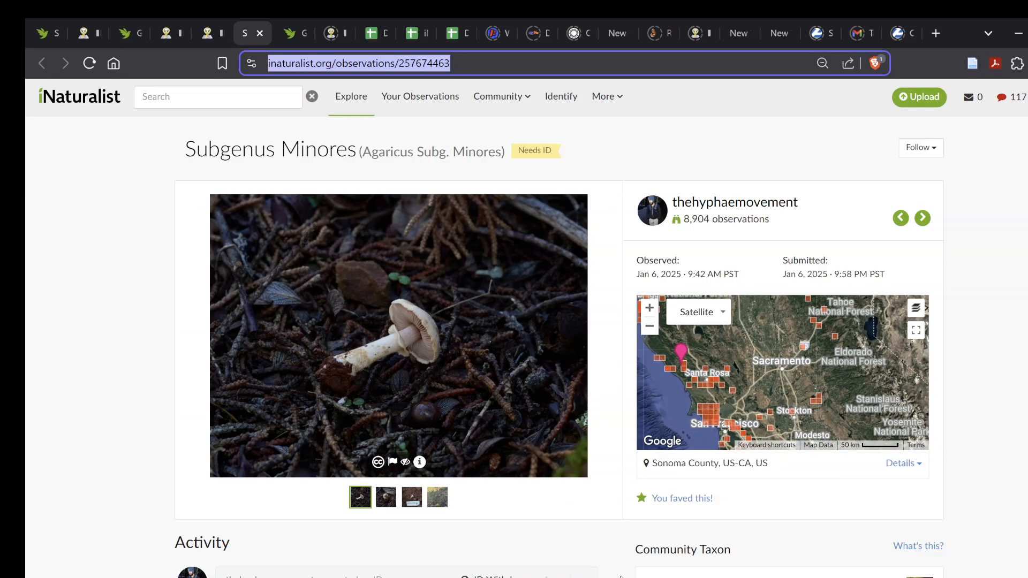
{"action": "scroll", "coordinate": [622, 576], "scroll_direction": "down", "scroll_amount": 10}
{"action": "scroll", "coordinate": [622, 576], "scroll_direction": "down", "scroll_amount": 5}
{"action": "left_click_drag", "start_coordinate": [863, 461], "coordinate": [641, 256]}
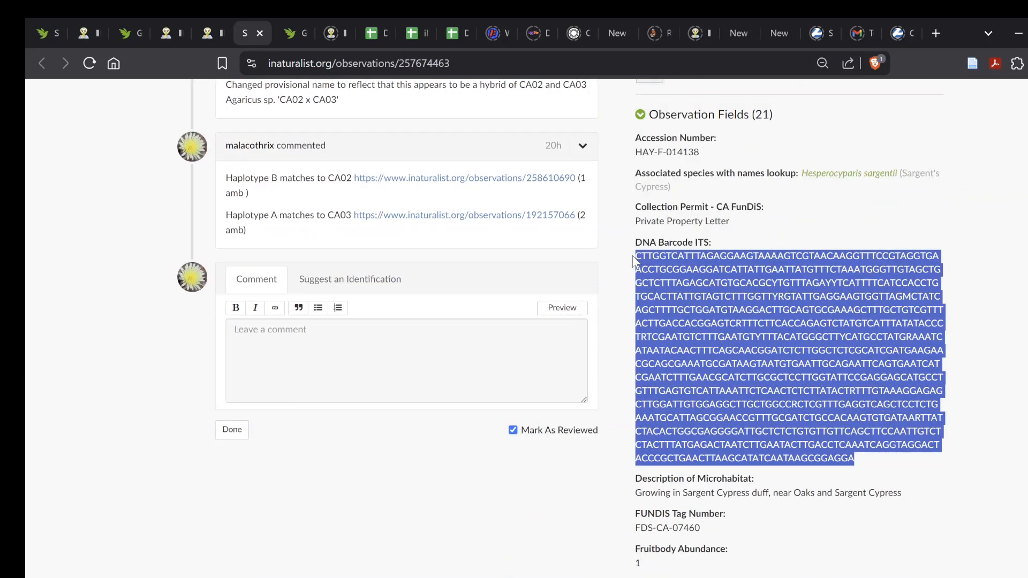
Return to BLAST, paste the copied ITS sequence as the subject sequence, and run the megablast alignment
{"action": "left_click", "coordinate": [1018, 33]}
{"action": "key", "text": "ctrl+v"}
{"action": "scroll", "coordinate": [163, 537], "scroll_direction": "down", "scroll_amount": 6}
{"action": "left_click", "coordinate": [90, 345]}
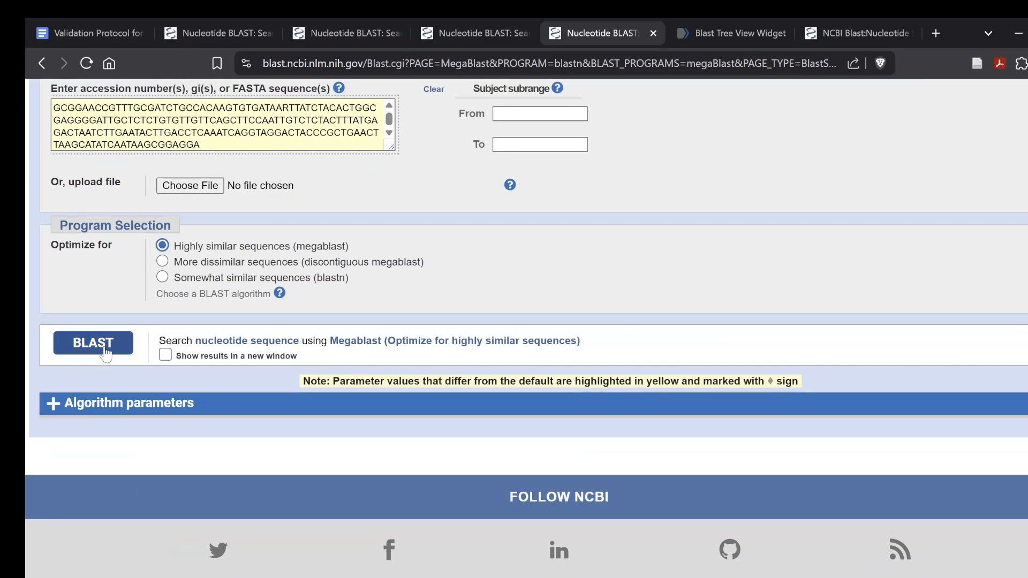
Review the two-sequence result's query cover and percent identity, and open the match's alignment
{"action": "scroll", "coordinate": [368, 318], "scroll_direction": "up", "scroll_amount": 3}
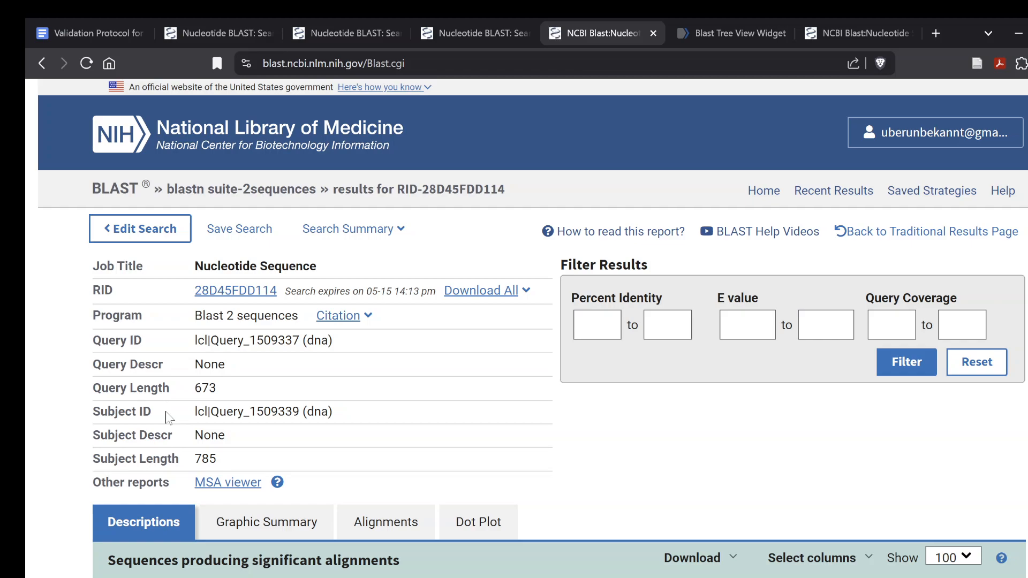
{"action": "scroll", "coordinate": [165, 412], "scroll_direction": "down", "scroll_amount": 2}
{"action": "scroll", "coordinate": [167, 419], "scroll_direction": "up", "scroll_amount": 1}
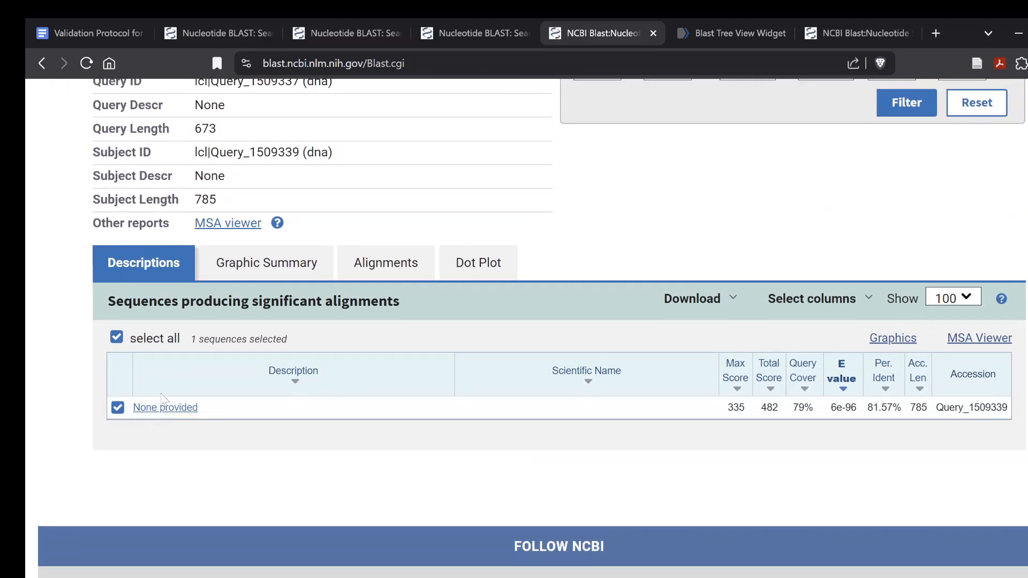
{"action": "left_click", "coordinate": [166, 408]}
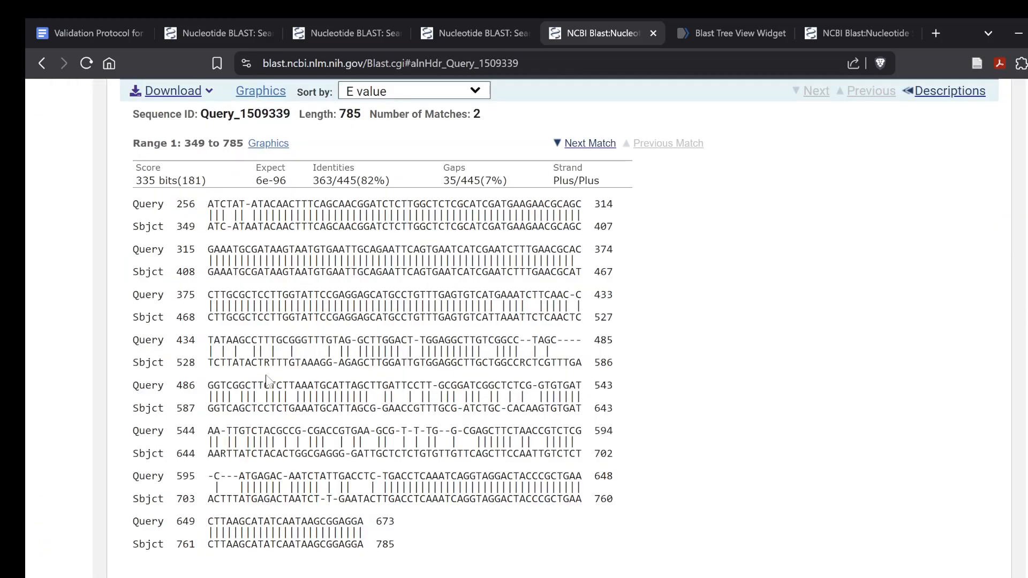
Compare the two aligned ranges for mismatches and gaps, and highlight the closely matching stretch at the start of Range 1
{"action": "scroll", "coordinate": [270, 381], "scroll_direction": "up", "scroll_amount": 2}
{"action": "scroll", "coordinate": [270, 381], "scroll_direction": "down", "scroll_amount": 10}
{"action": "scroll", "coordinate": [269, 381], "scroll_direction": "up", "scroll_amount": 5}
{"action": "scroll", "coordinate": [268, 381], "scroll_direction": "up", "scroll_amount": 7}
{"action": "scroll", "coordinate": [268, 382], "scroll_direction": "down", "scroll_amount": 5}
{"action": "scroll", "coordinate": [268, 381], "scroll_direction": "up", "scroll_amount": 1}
{"action": "scroll", "coordinate": [268, 381], "scroll_direction": "down", "scroll_amount": 3}
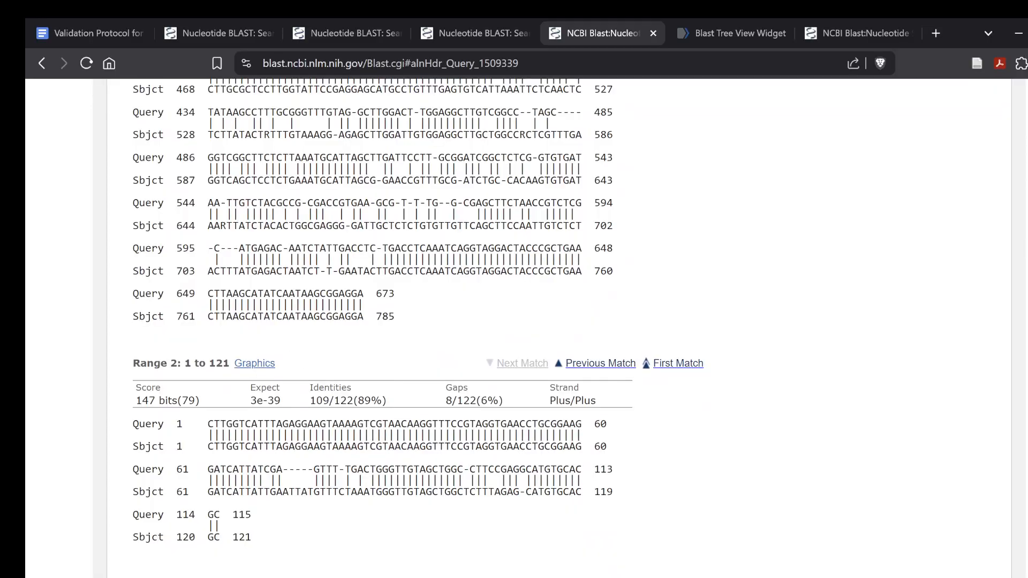
{"action": "scroll", "coordinate": [268, 381], "scroll_direction": "up", "scroll_amount": 7}
{"action": "scroll", "coordinate": [267, 381], "scroll_direction": "down", "scroll_amount": 7}
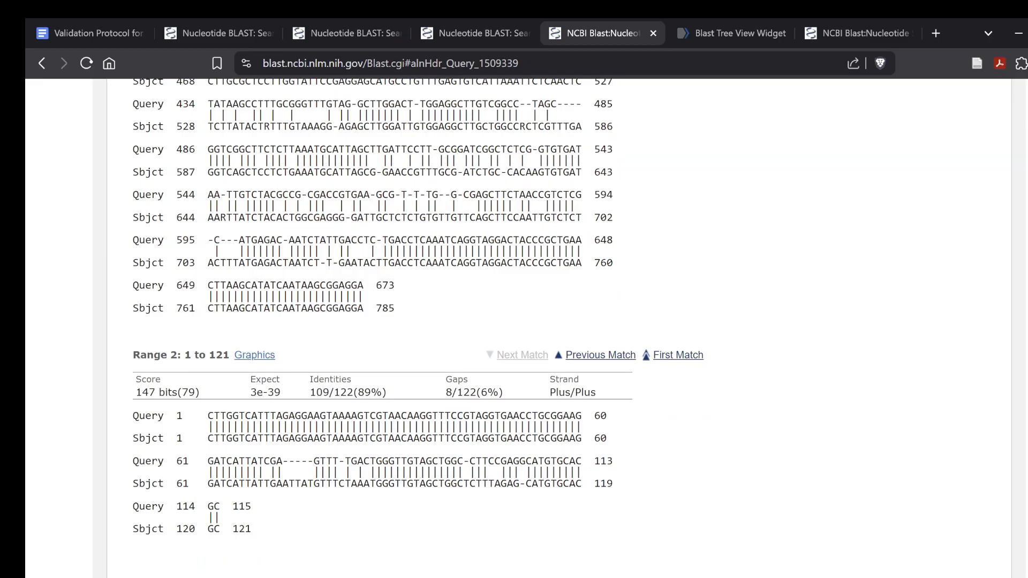
{"action": "scroll", "coordinate": [514, 321], "scroll_direction": "up", "scroll_amount": 5}
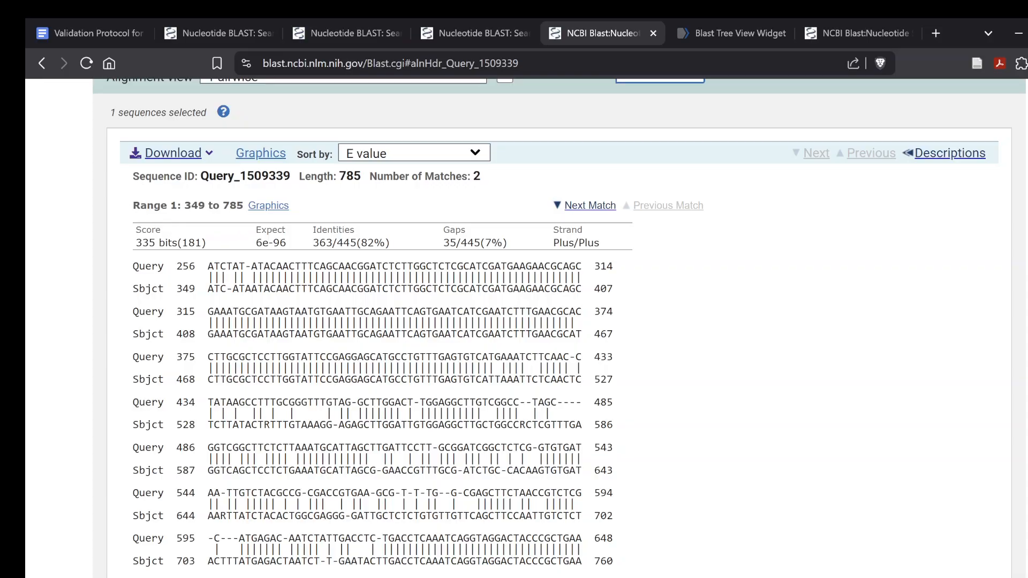
{"action": "scroll", "coordinate": [292, 192], "scroll_direction": "up", "scroll_amount": 2}
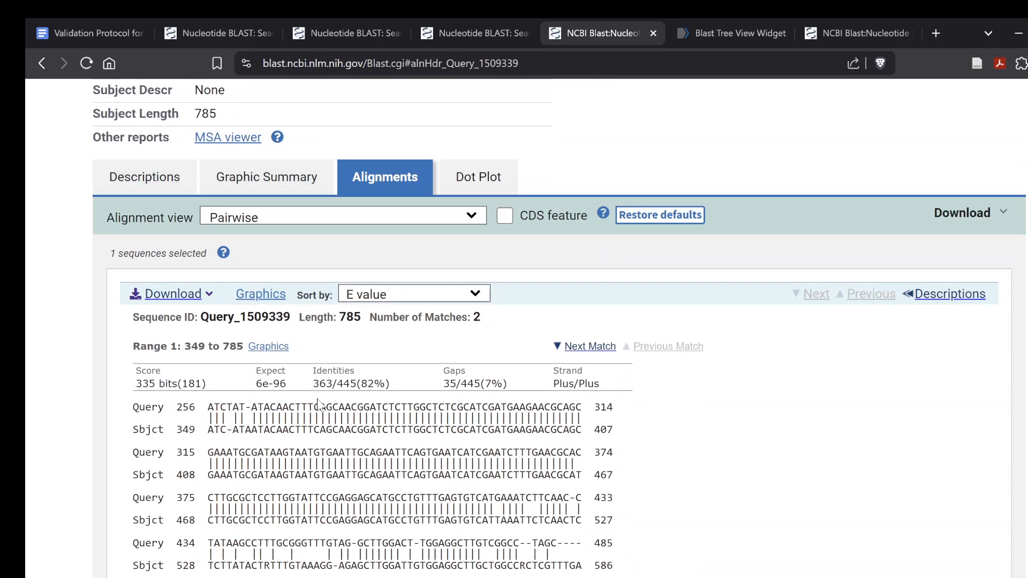
{"action": "left_click_drag", "start_coordinate": [251, 407], "coordinate": [525, 520]}
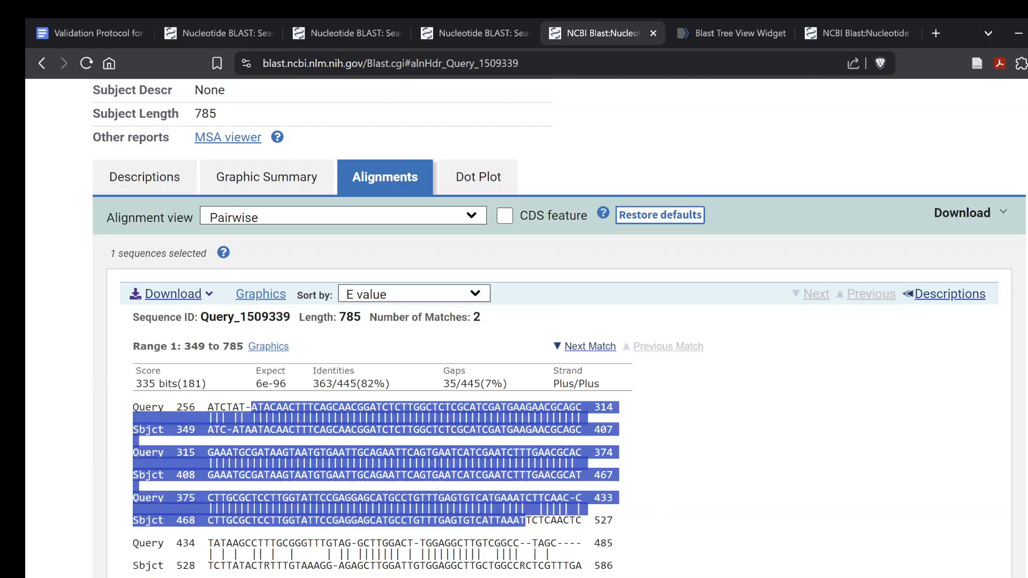
Highlight the Range 1 stretch from the end of the row starting at query 375 into the row starting at query 595 to examine mismatches and gaps
{"action": "left_click", "coordinate": [664, 512]}
{"action": "scroll", "coordinate": [664, 511], "scroll_direction": "down", "scroll_amount": 4}
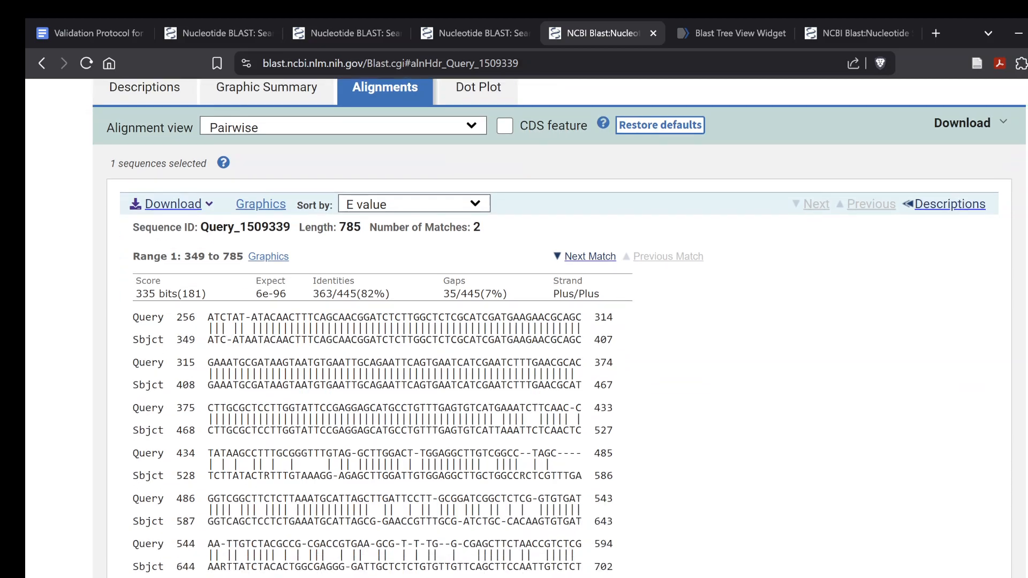
{"action": "left_click_drag", "start_coordinate": [495, 280], "coordinate": [376, 461]}
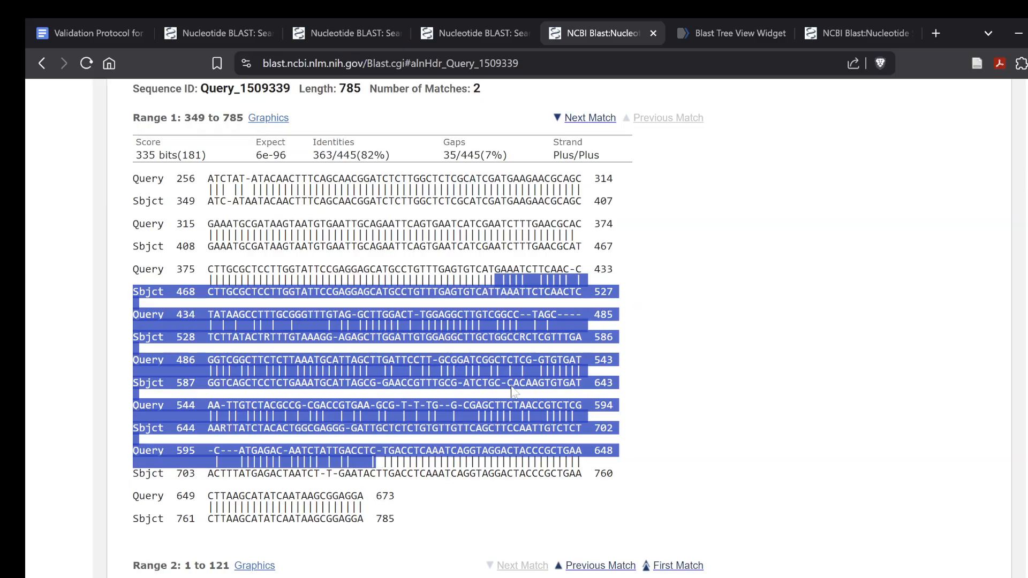
{"action": "left_click", "coordinate": [538, 387]}
Highlight the final query row of Range 1, positions 649 to 673, to examine the match at the sequence's end
{"action": "scroll", "coordinate": [538, 387], "scroll_direction": "down", "scroll_amount": 3}
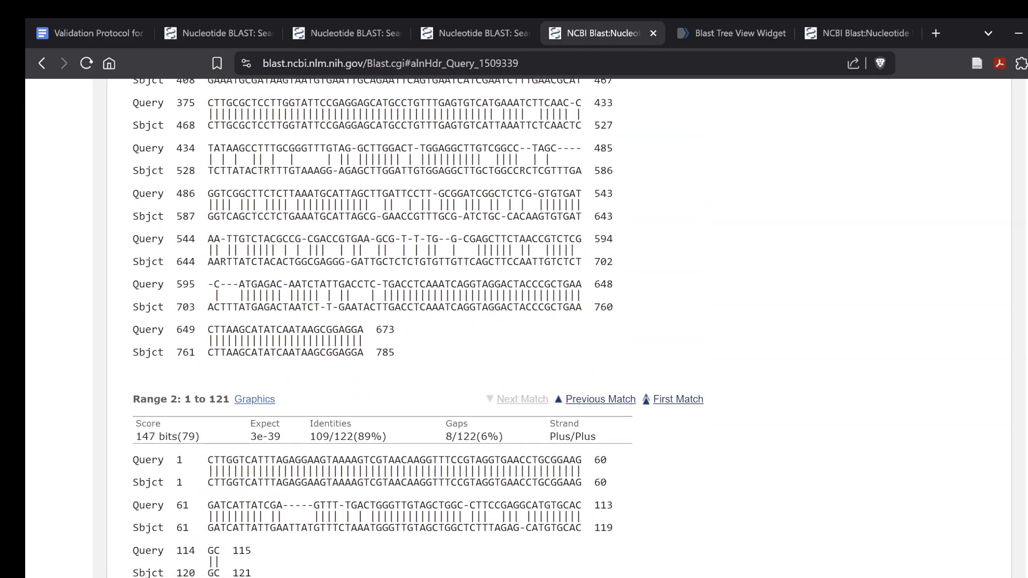
{"action": "left_click_drag", "start_coordinate": [208, 329], "coordinate": [358, 329]}
{"action": "left_click", "coordinate": [535, 353]}
{"action": "scroll", "coordinate": [535, 354], "scroll_direction": "up", "scroll_amount": 5}
Examine the Range 2 alignment by highlighting its first query row, positions 1 to 60, and then the beginning of that row
{"action": "scroll", "coordinate": [535, 354], "scroll_direction": "down", "scroll_amount": 9}
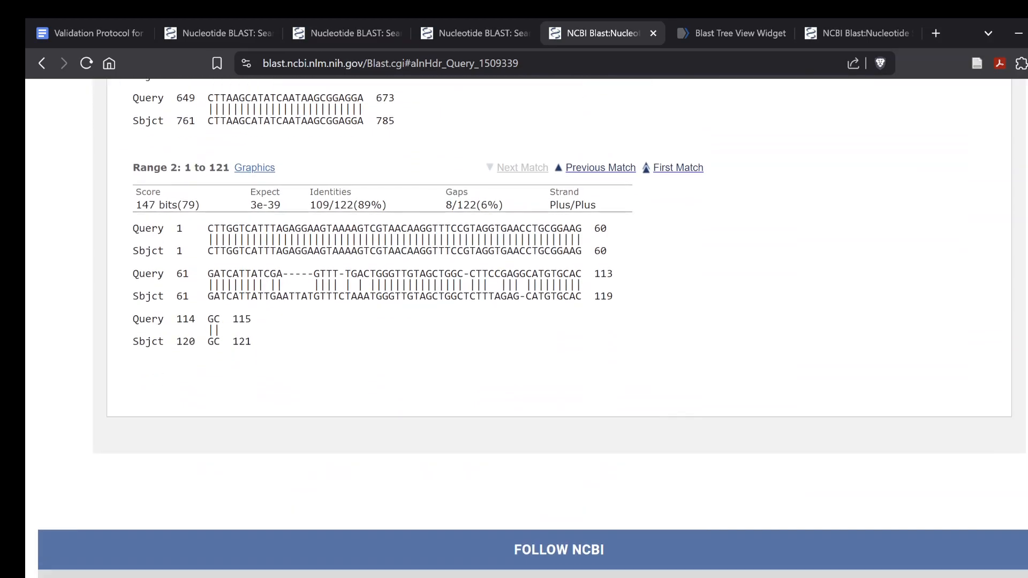
{"action": "left_click_drag", "start_coordinate": [582, 223], "coordinate": [202, 222]}
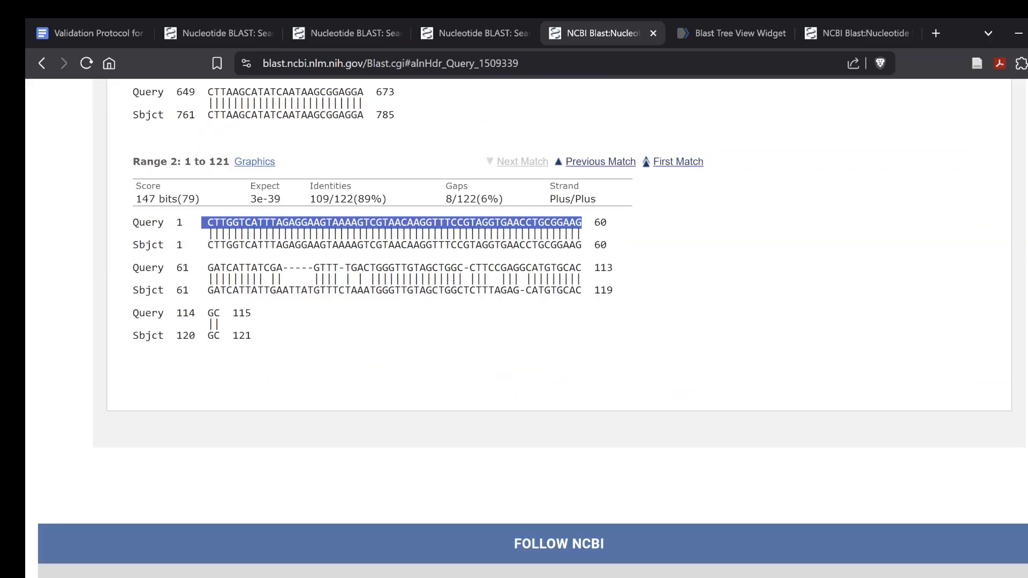
{"action": "left_click", "coordinate": [202, 222]}
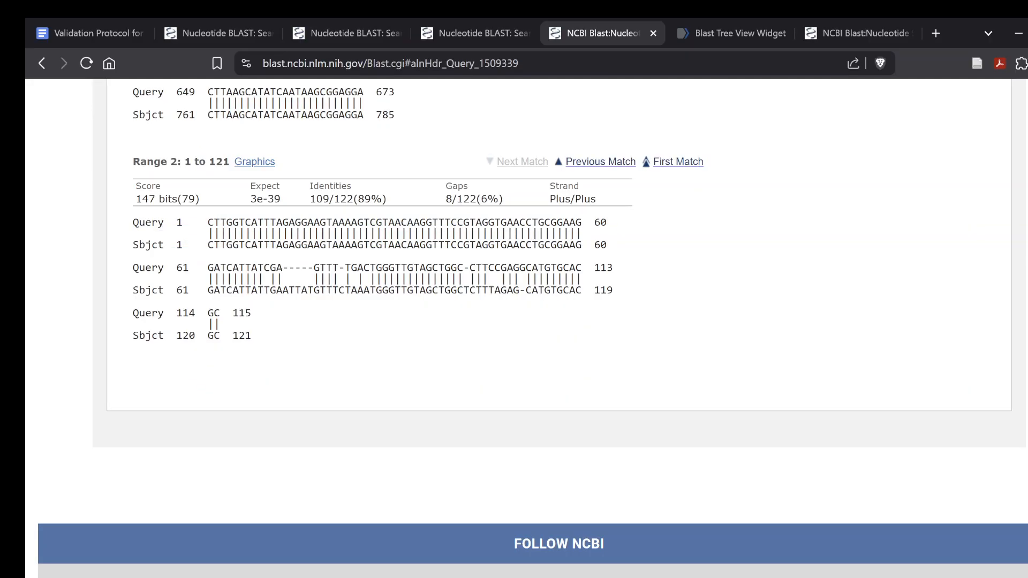
{"action": "left_click_drag", "start_coordinate": [207, 222], "coordinate": [348, 218]}
{"action": "left_click", "coordinate": [526, 217]}
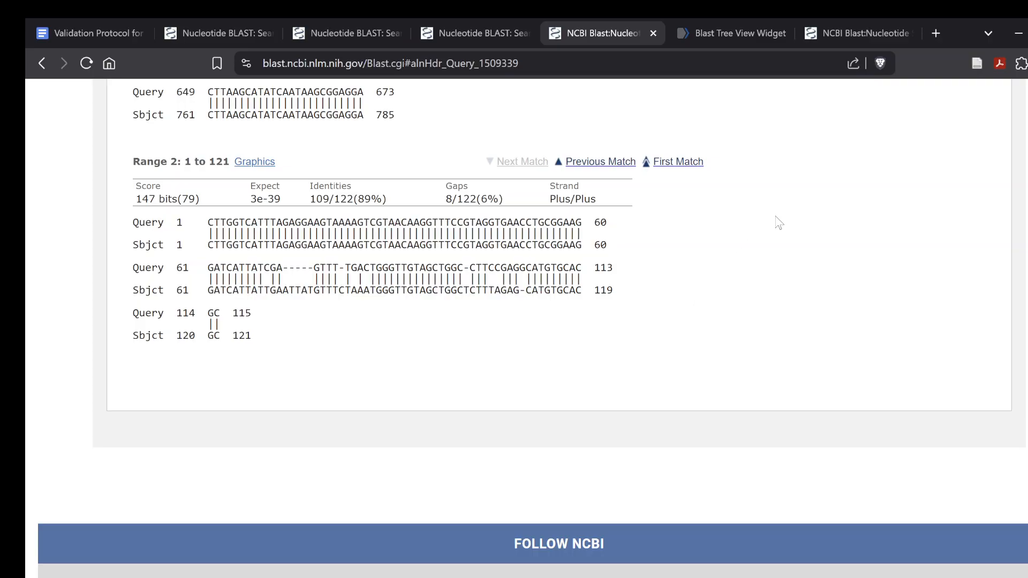